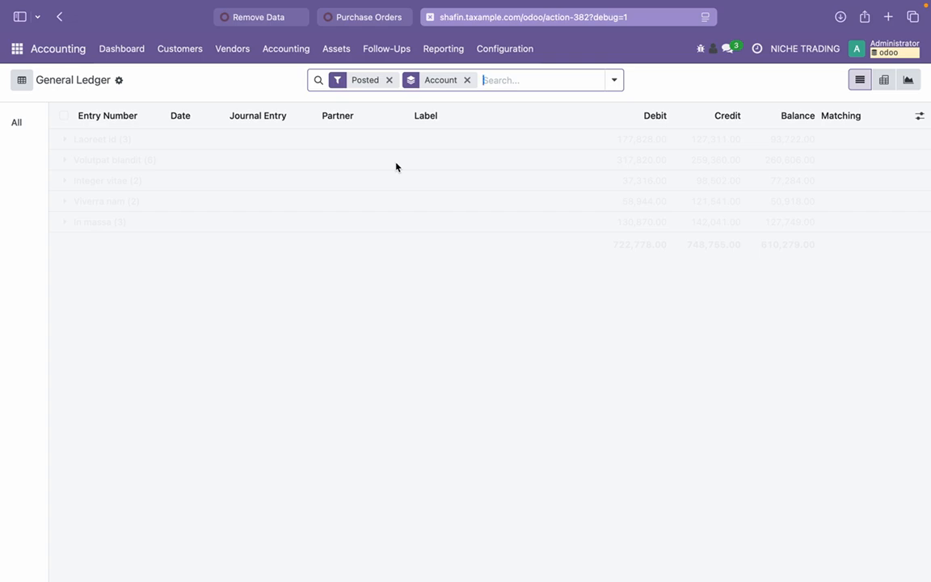
Close the Purchase Orders and Remove Data browser tabs and reload the General Ledger page.
left_click(369, 18)
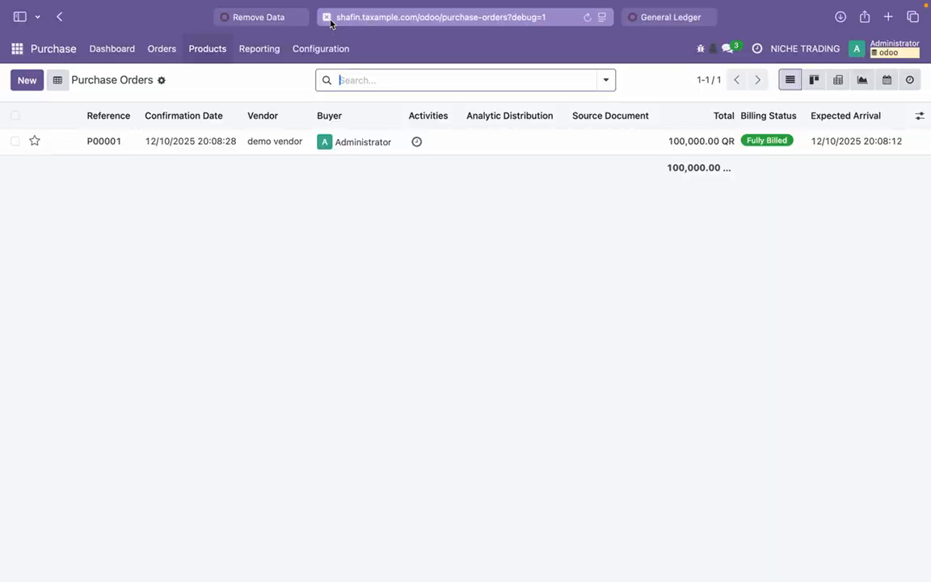
left_click(326, 17)
left_click(269, 18)
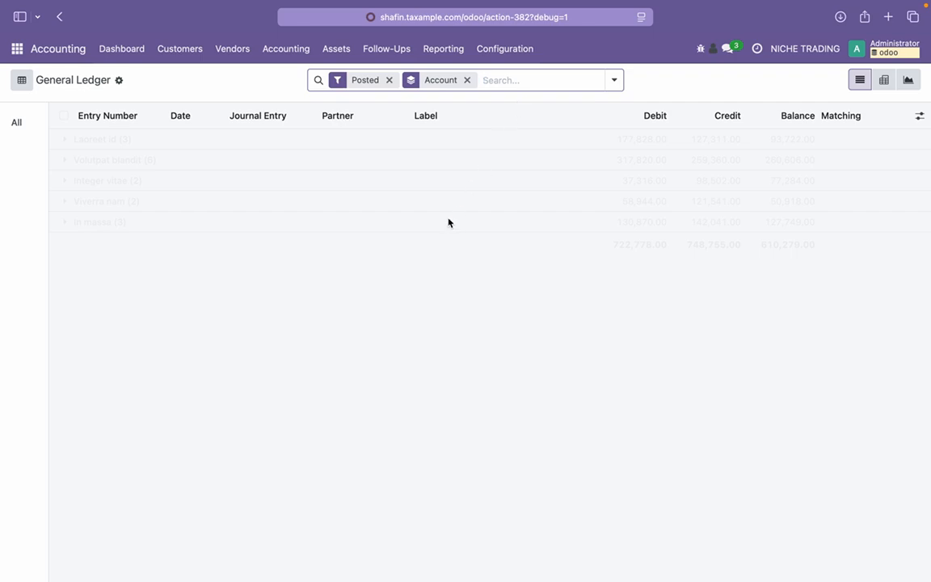
key("super+r")
Load shafin.taxample.com in a new browser tab and open the product list of the Purchase app.
key("super+t")
type("shafin.taxample.com")
key("Return")
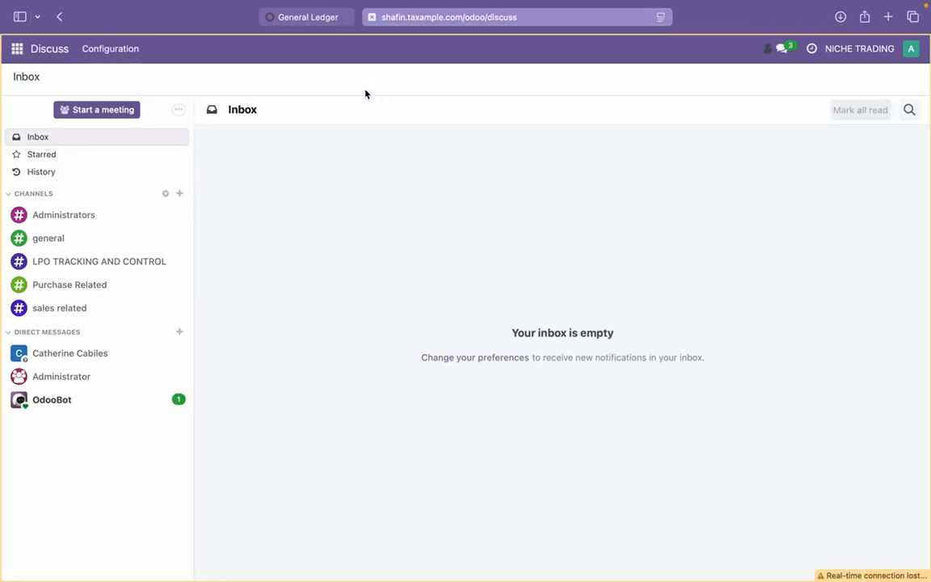
left_click(18, 49)
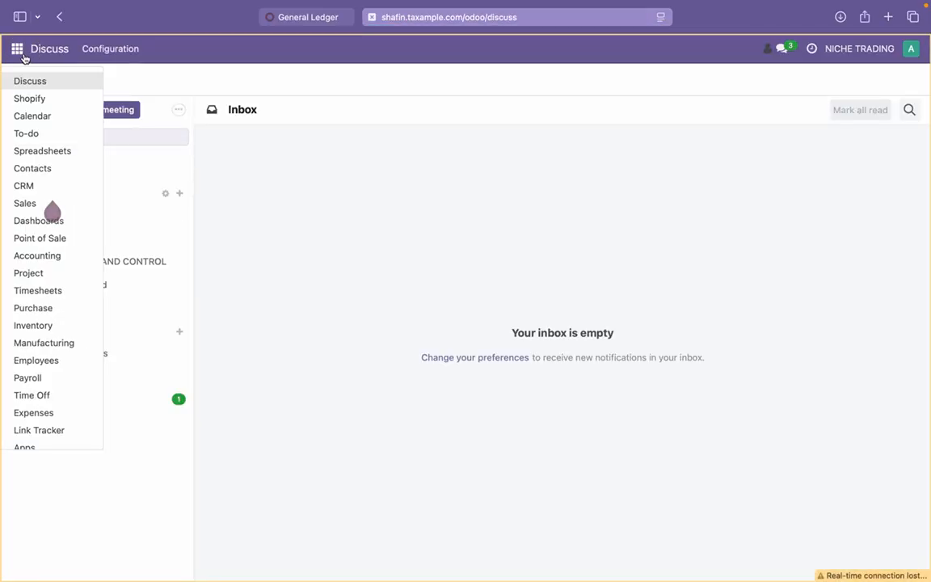
left_click(32, 308)
left_click(210, 61)
left_click(219, 80)
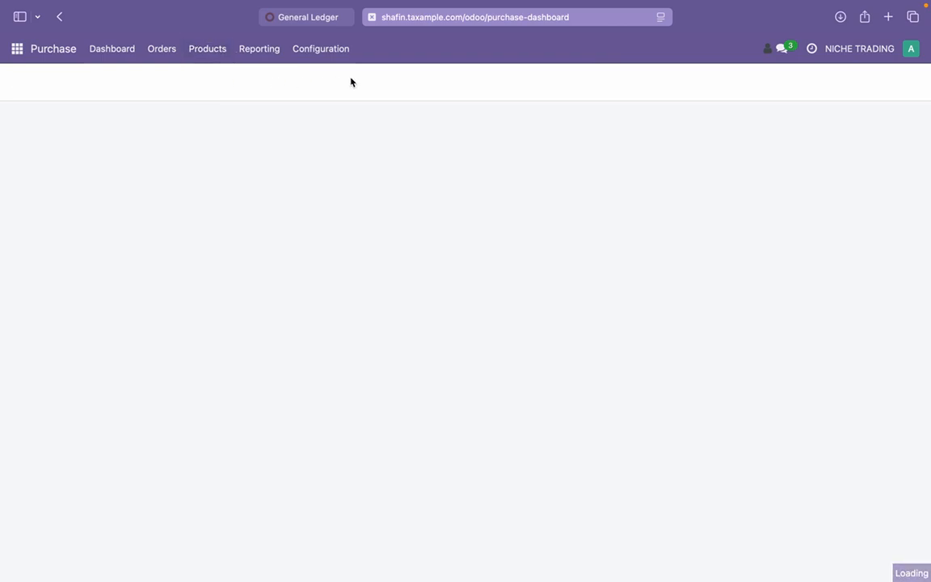
Search the purchase products for "valuation" and open the valuation_demo1 product.
type("valuation")
key("Return")
key("BackSpace")
type("va")
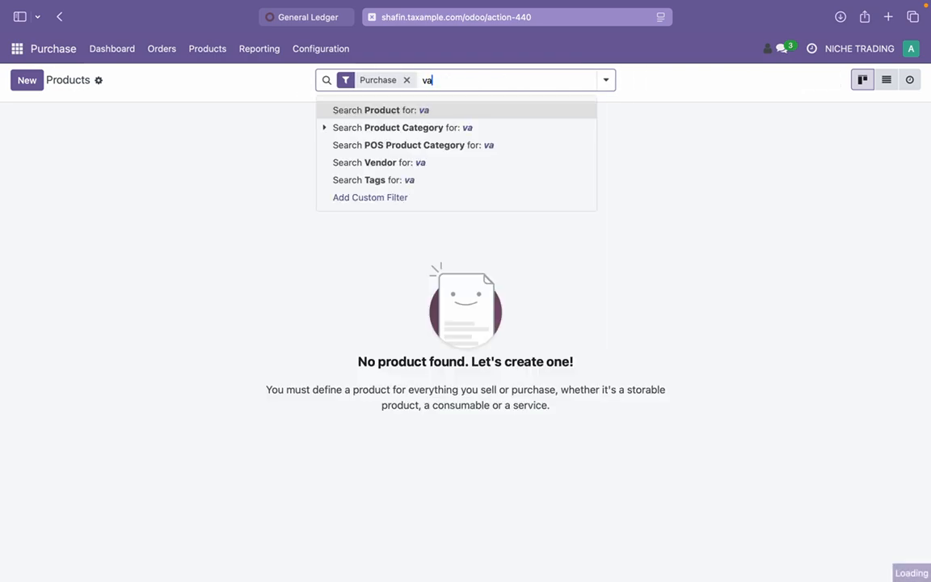
type("luation")
key("Return")
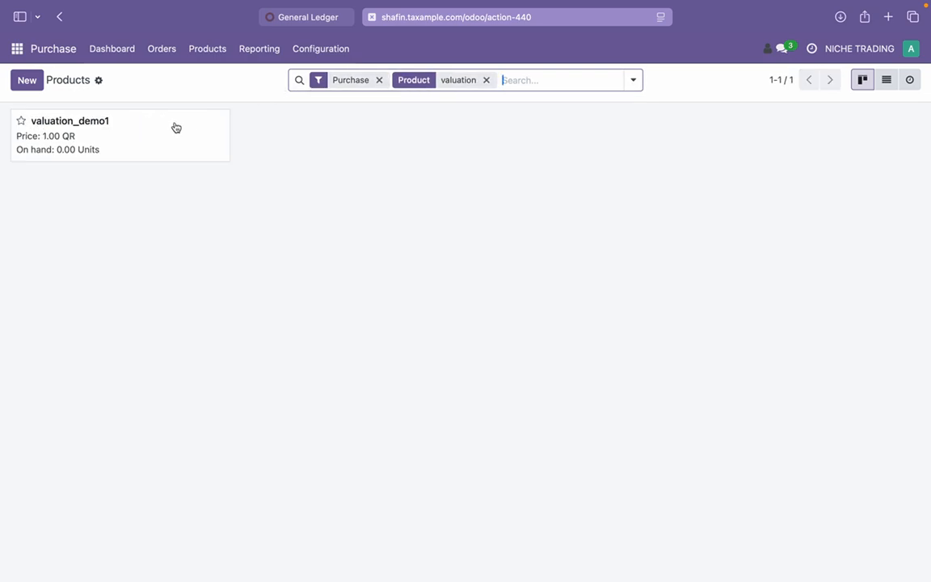
left_click(175, 127)
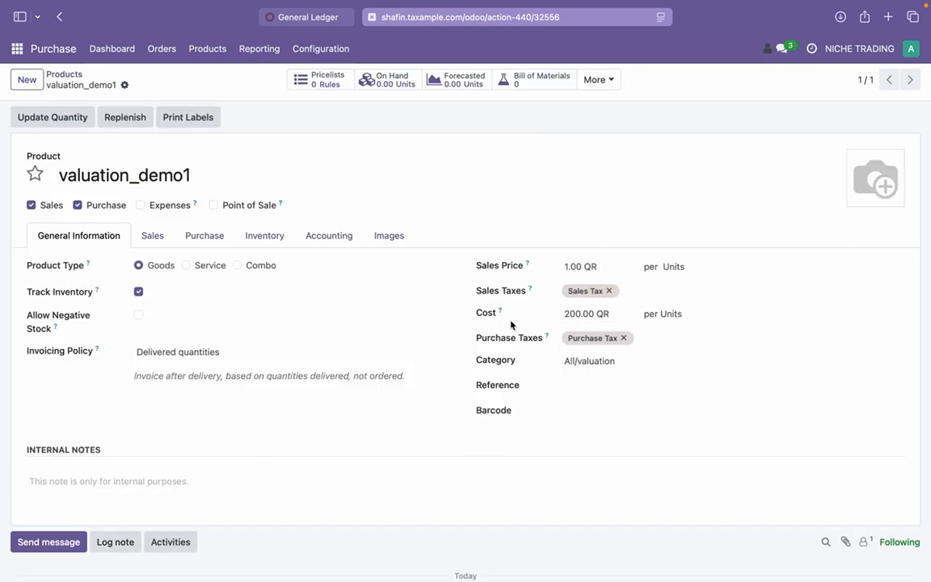
Set the cost of valuation_demo1 to 0 QR and save the product.
left_click(592, 313)
type("0")
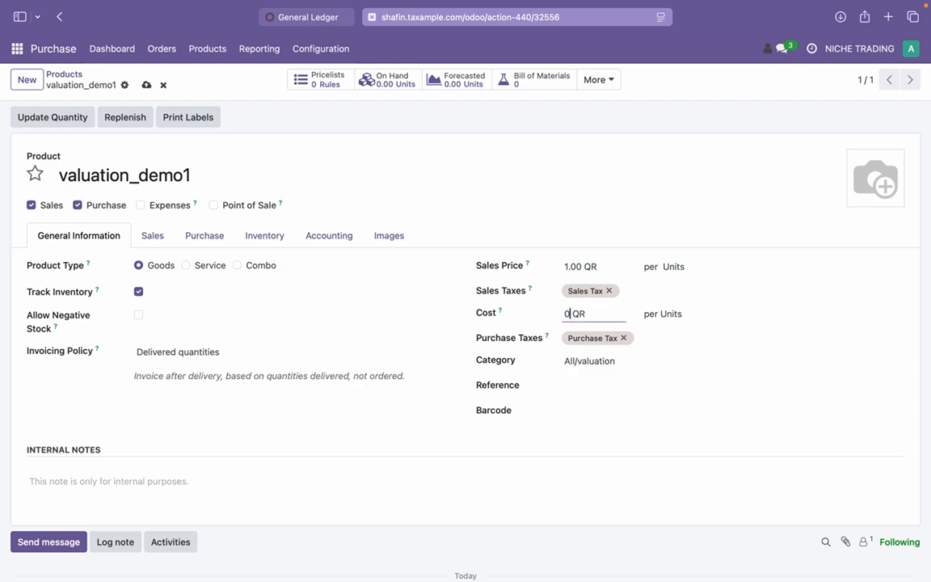
left_click(146, 85)
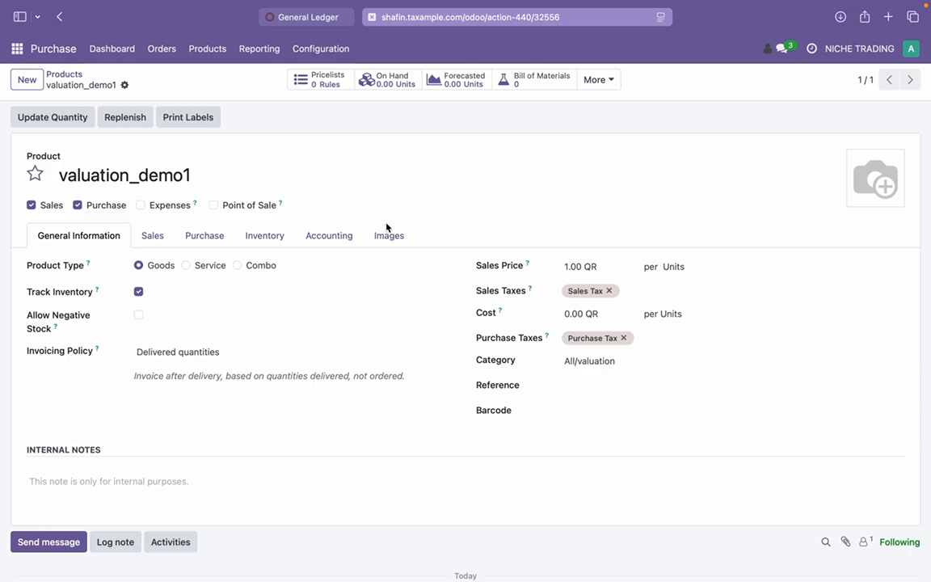
Examine the category of valuation_demo1 and the purchase price on its demo vendor line.
left_click(596, 364)
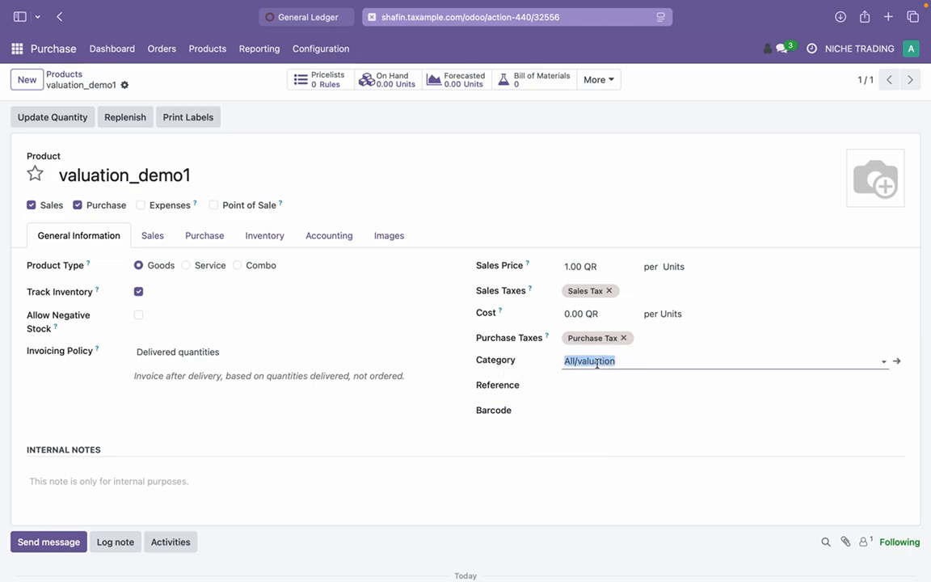
left_click(745, 440)
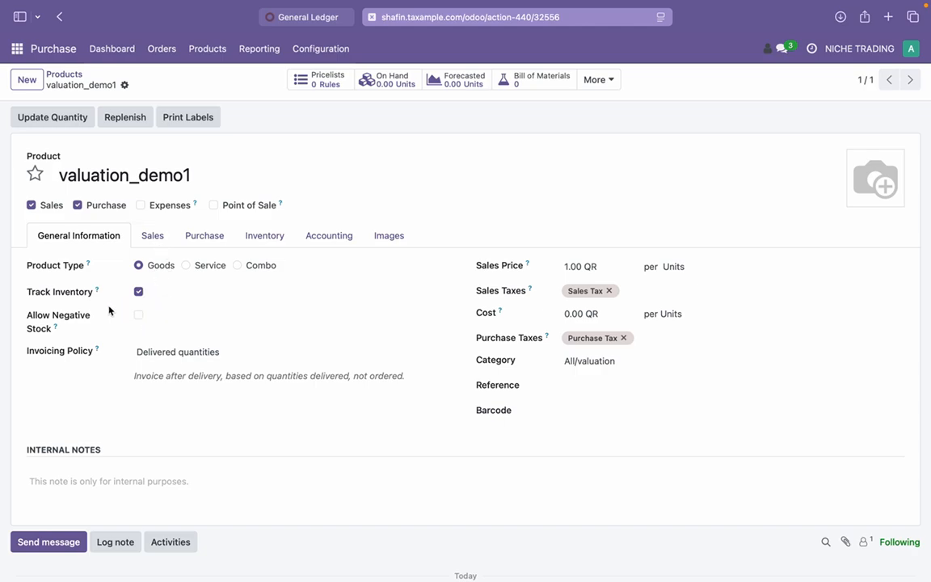
left_click(208, 242)
left_click(155, 241)
left_click(187, 240)
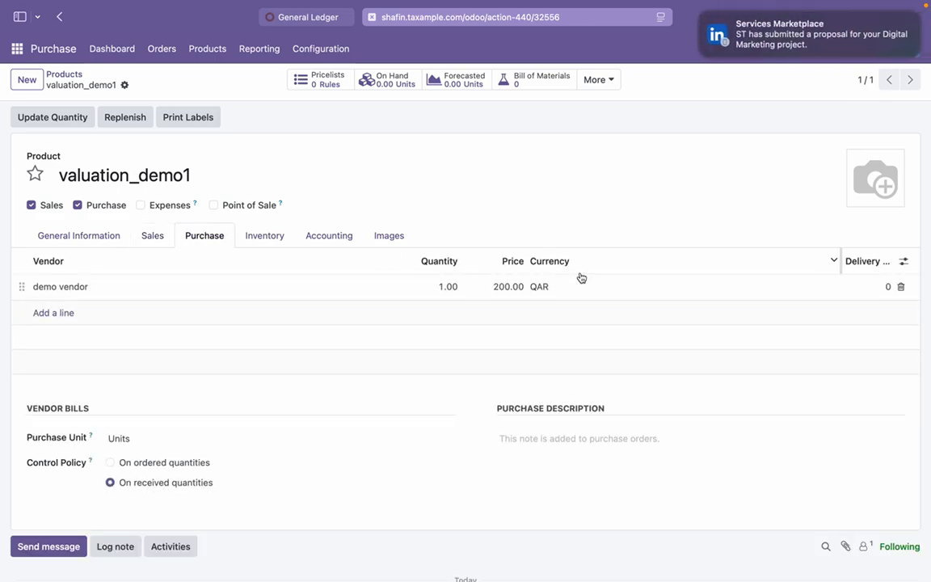
left_click(505, 287)
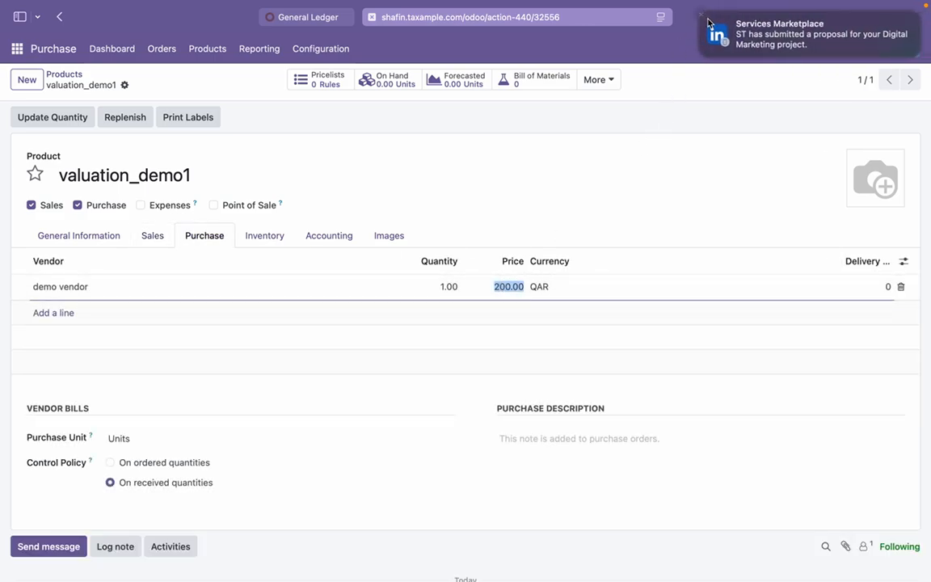
left_click(508, 286)
left_click(502, 208)
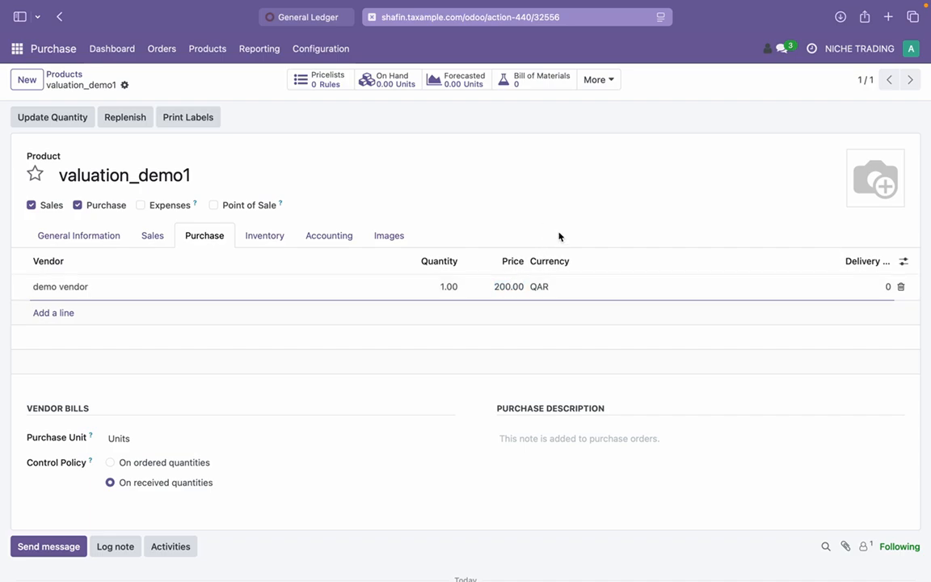
left_click(102, 237)
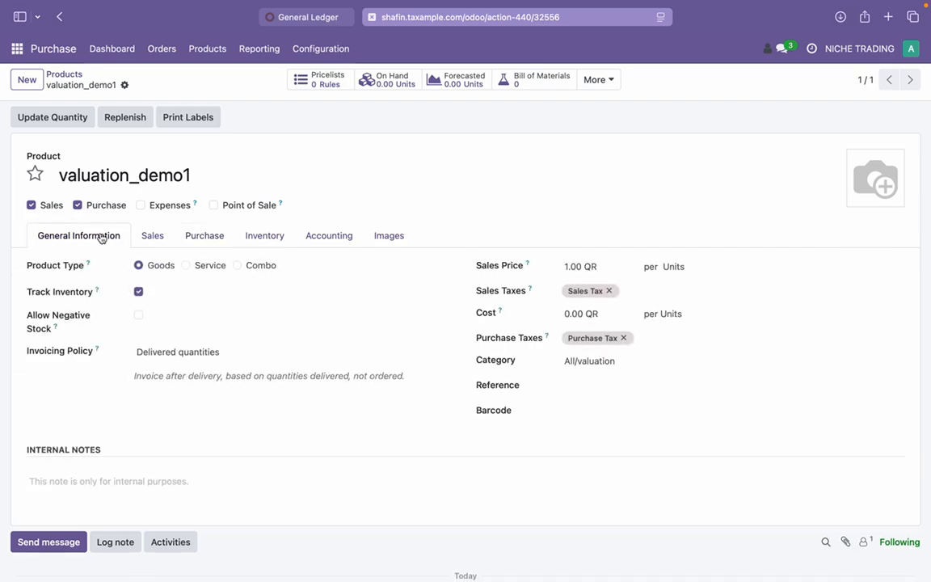
Search the Purchase product categories for "valuation" and open the All/valuation category.
left_click(298, 56)
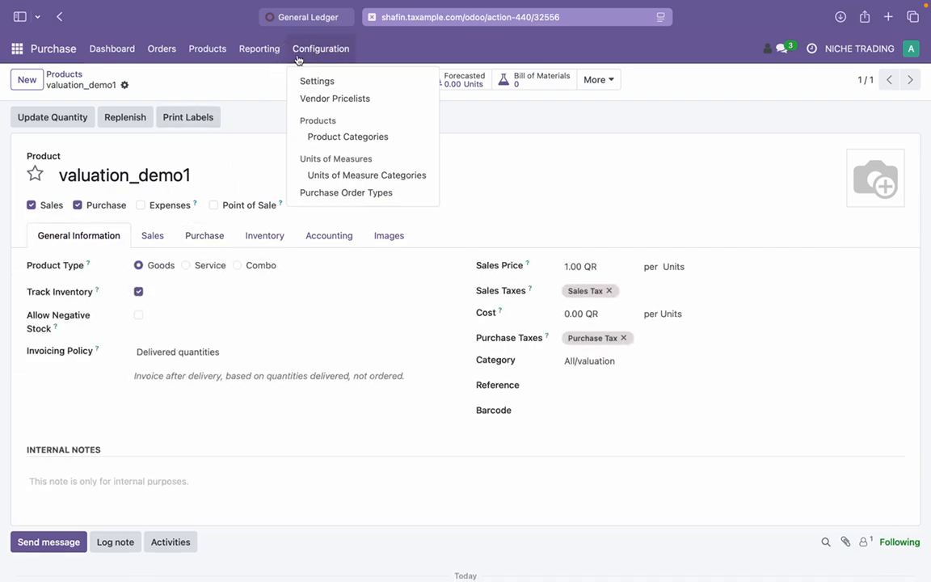
left_click(343, 136)
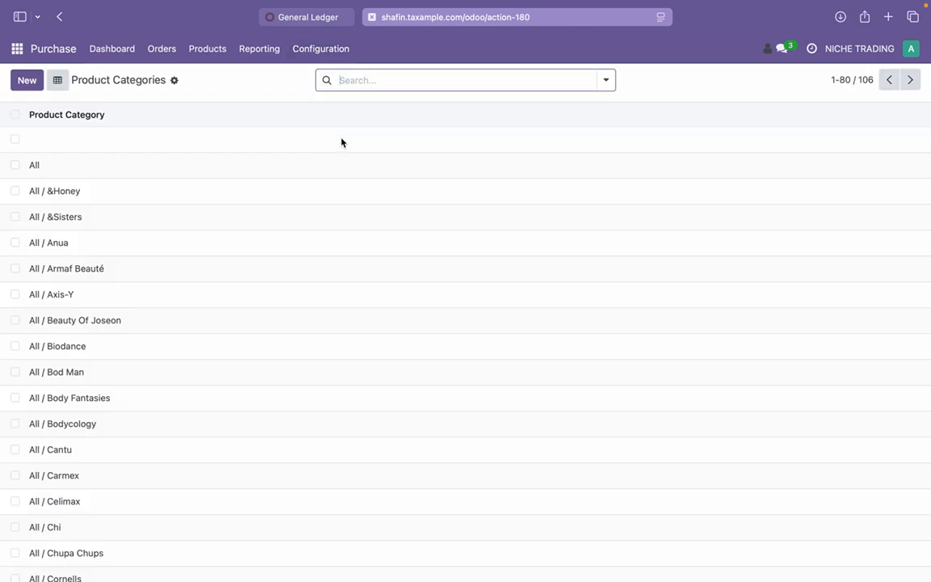
type("valutao")
key("BackSpace")
key("BackSpace")
key("BackSpace")
type("ation")
key("Return")
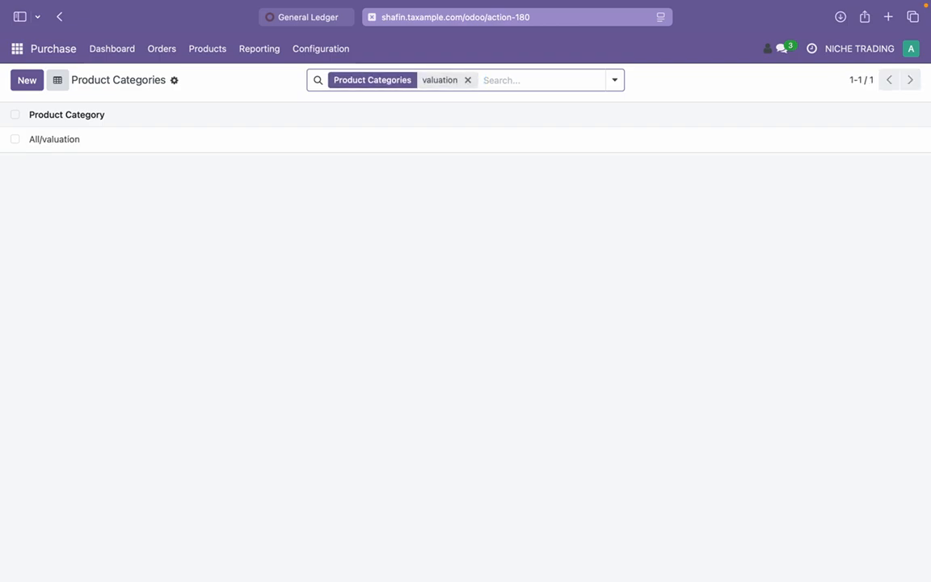
left_click(339, 148)
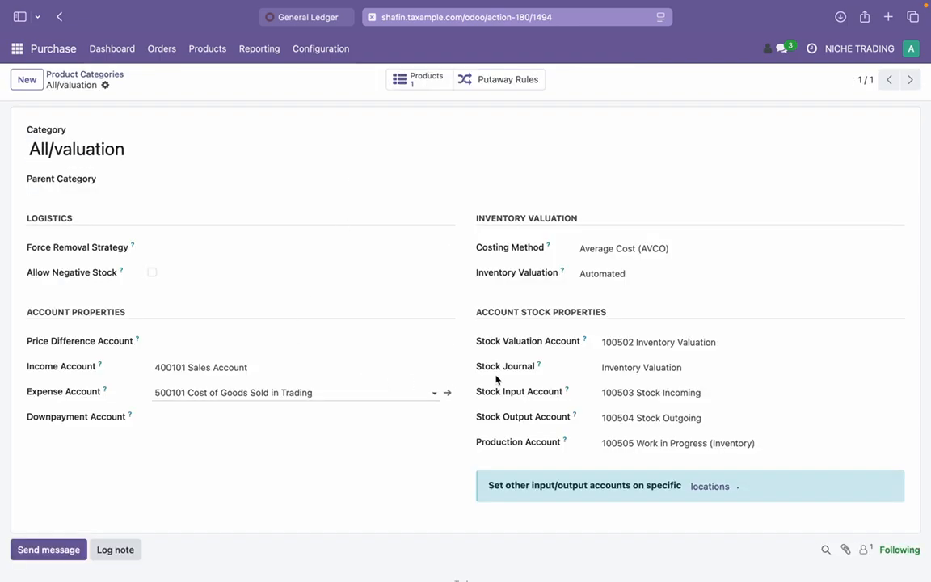
Switch the All/valuation category's inventory valuation to Manual and back to Automated, and save the category.
left_click(636, 275)
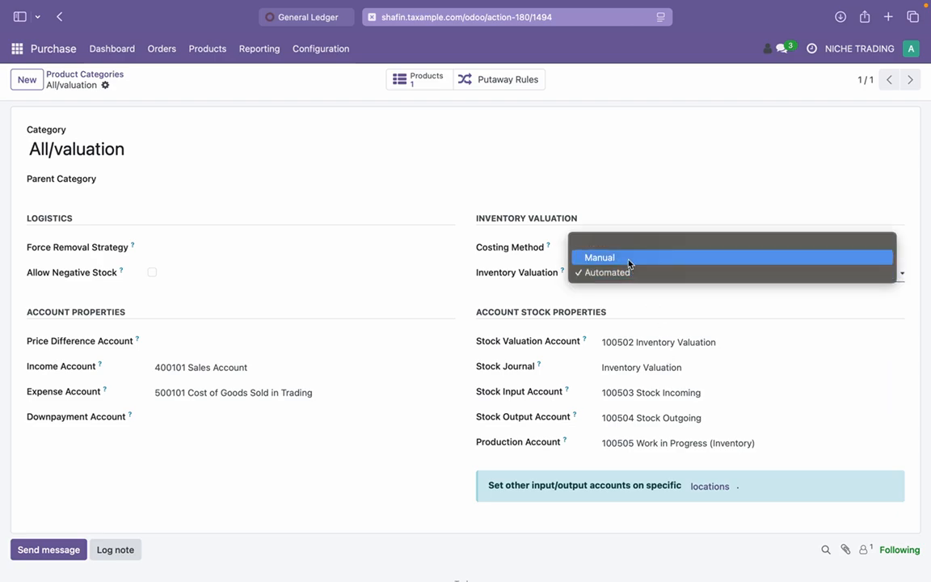
left_click(630, 259)
left_click(634, 273)
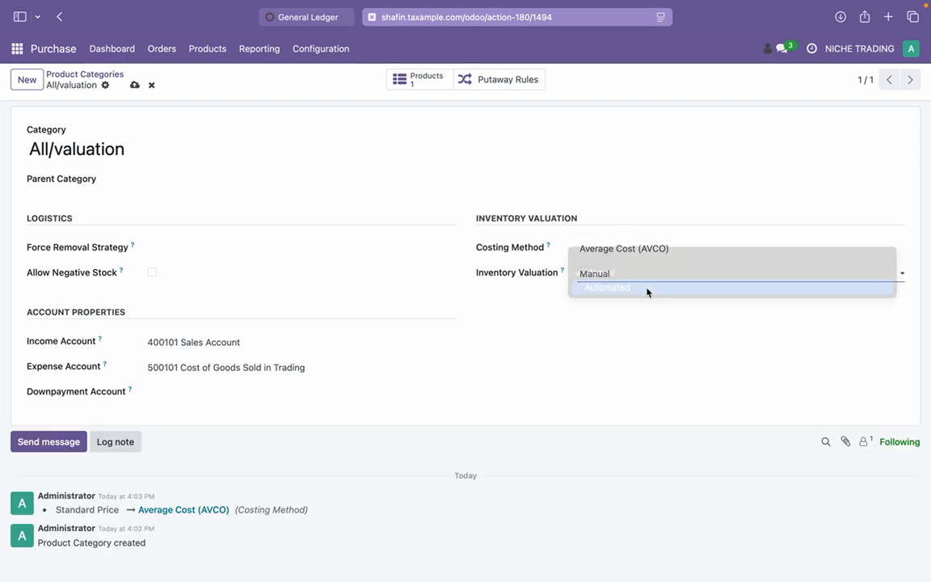
left_click(648, 288)
mouse_move(563, 272)
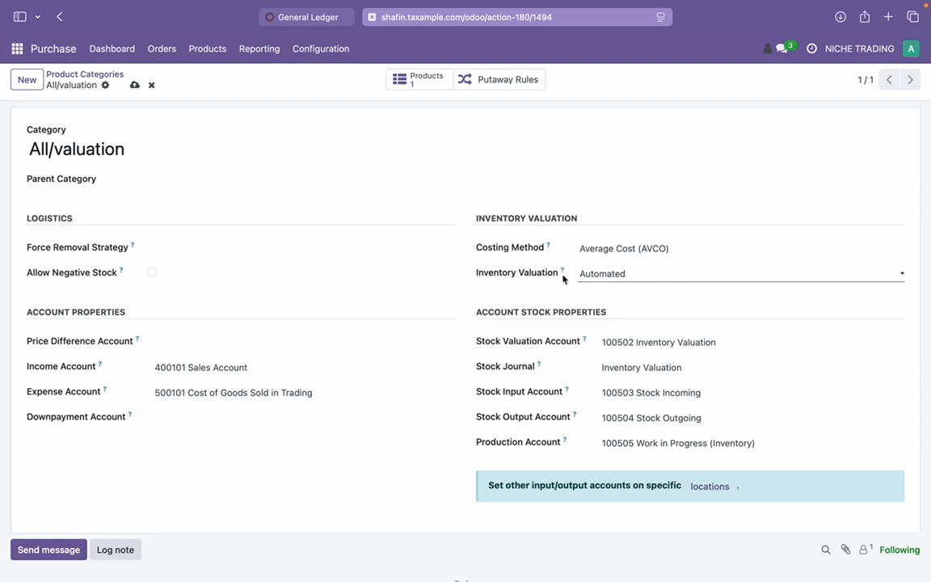
left_click(596, 303)
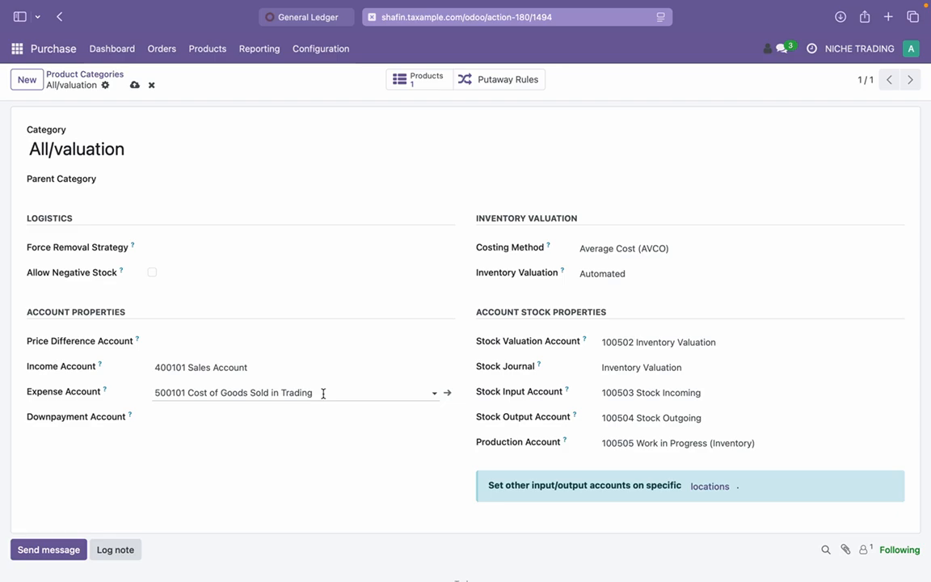
left_click(134, 85)
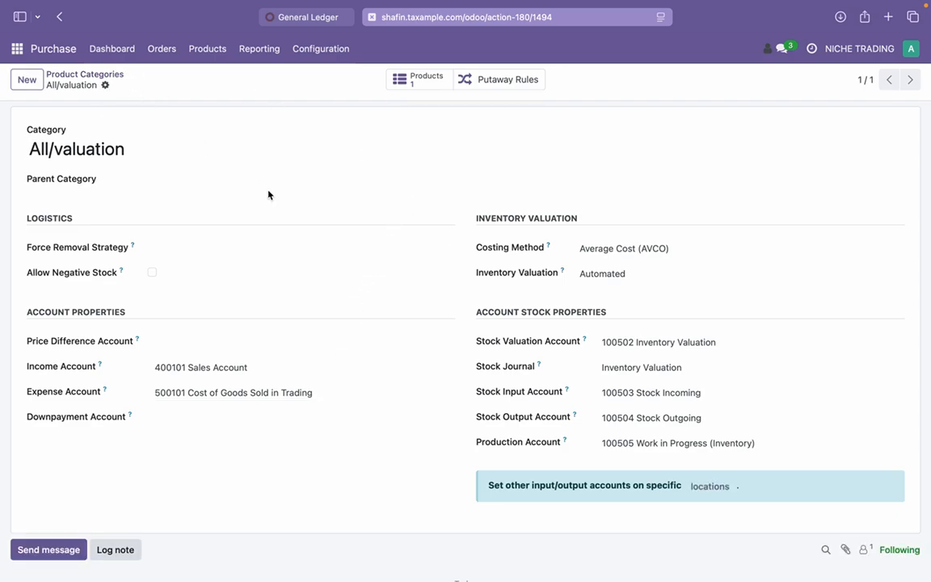
Search the purchase products for "valuation" and reopen valuation_demo1 to check its category.
left_click(18, 48)
left_click(23, 50)
left_click(195, 57)
left_click(230, 84)
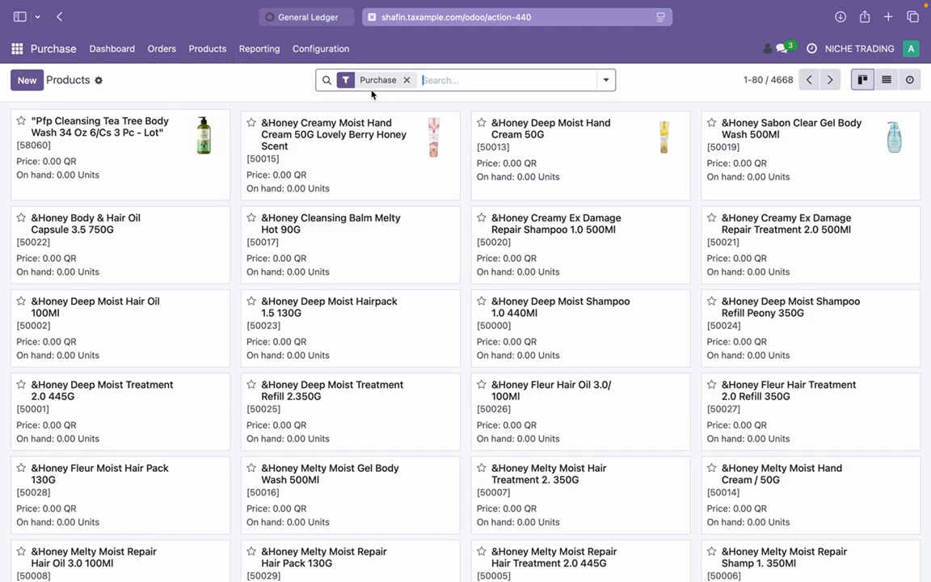
type("valuation")
key("Return")
left_click(179, 141)
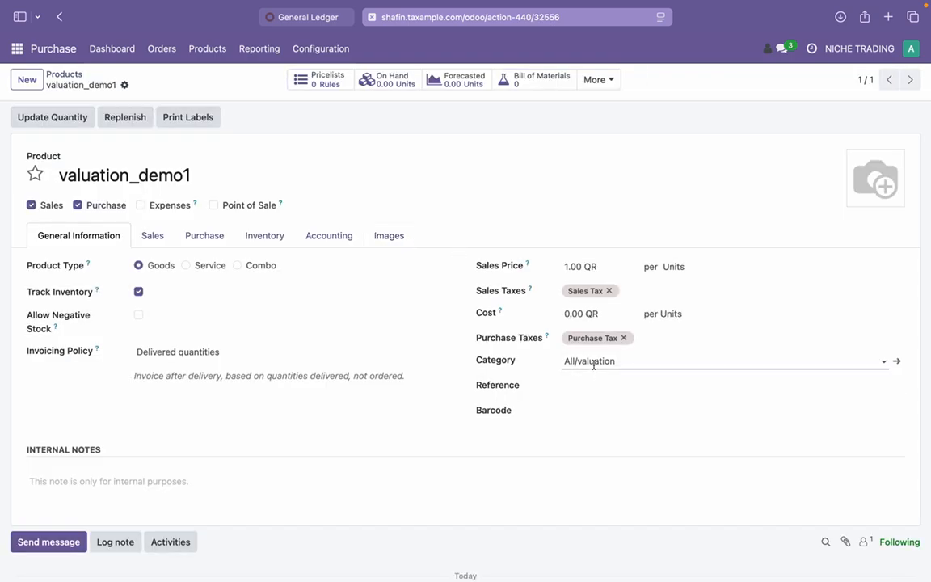
Find the "valuation" product category again and reopen the All/valuation record.
left_click(337, 50)
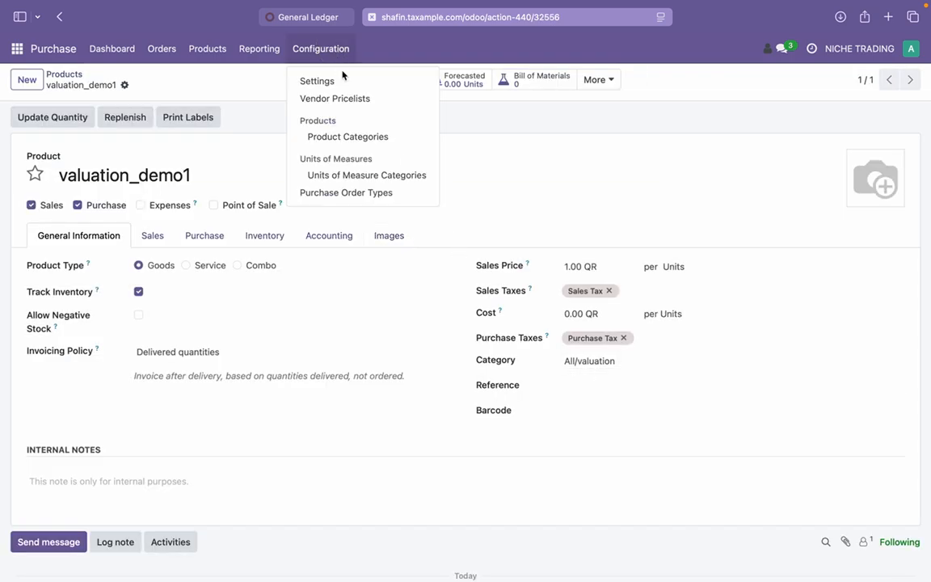
left_click(363, 138)
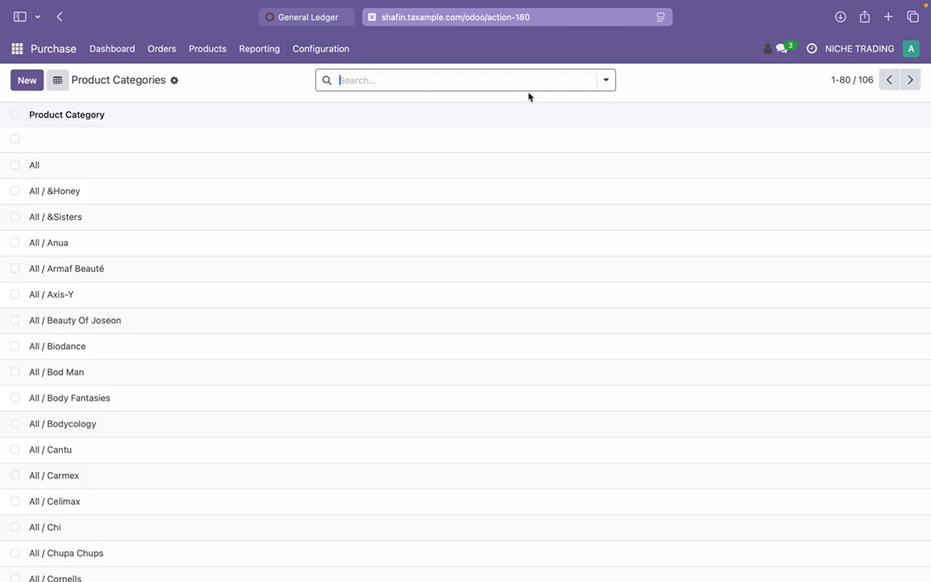
type("valuation")
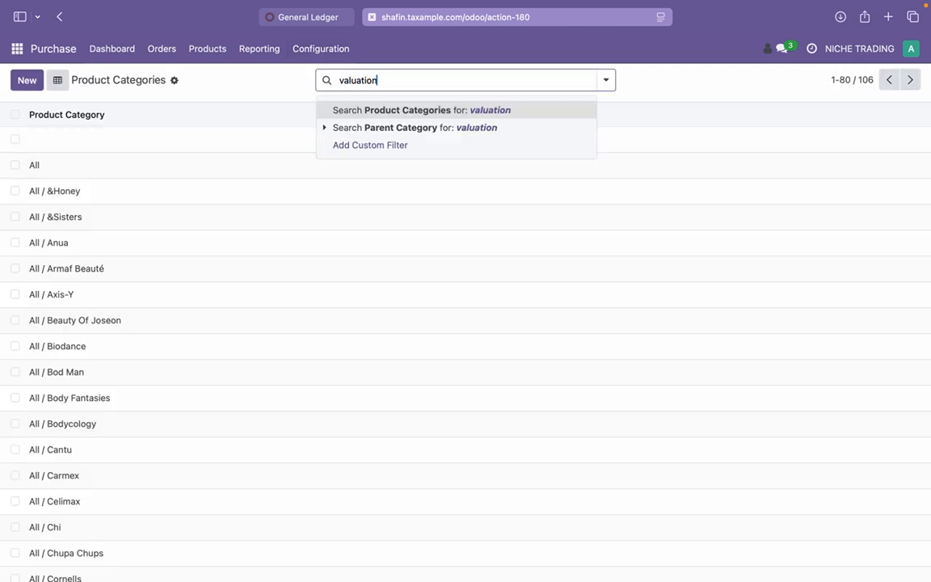
key("Return")
left_click(531, 141)
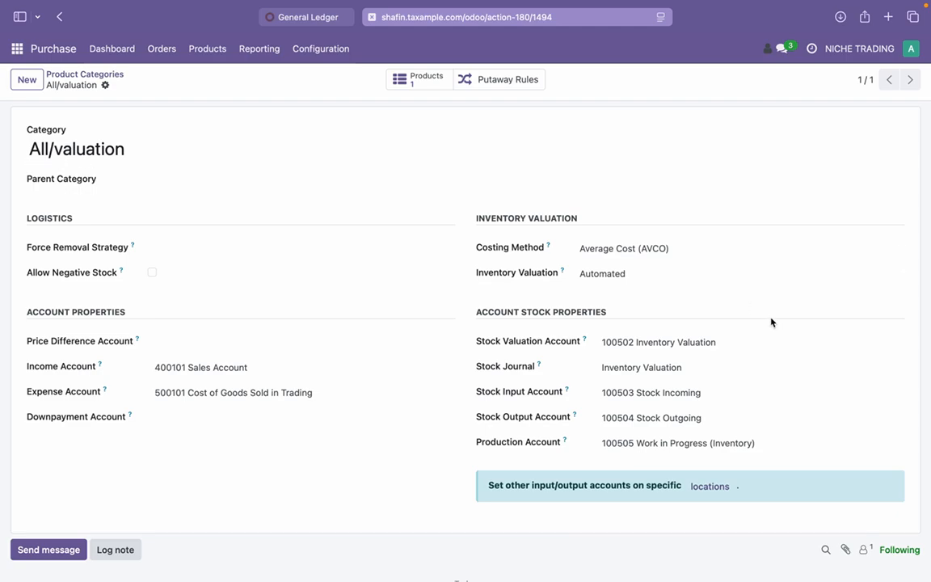
Examine the inventory valuation setting and the available costing methods of the All/valuation category.
left_click(703, 276)
left_click(704, 272)
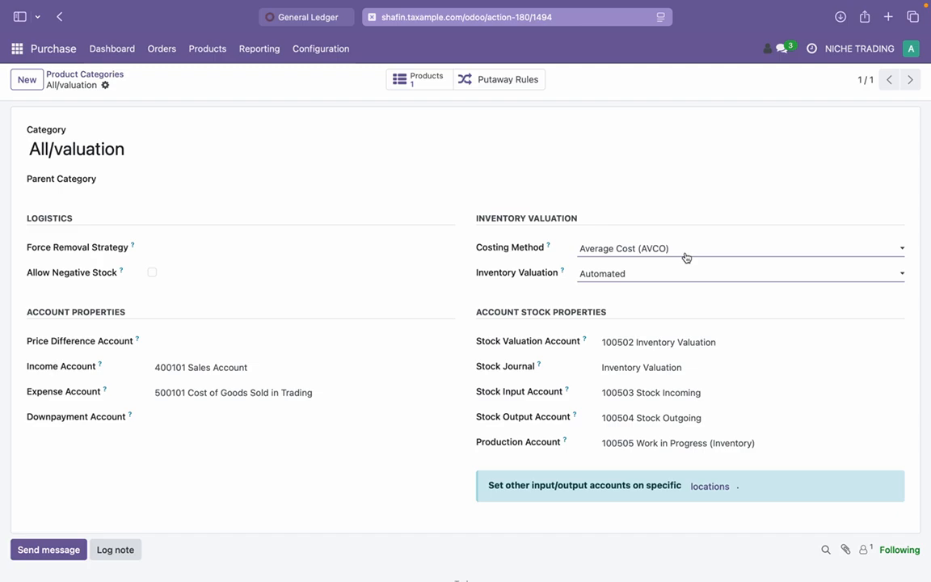
left_click(686, 257)
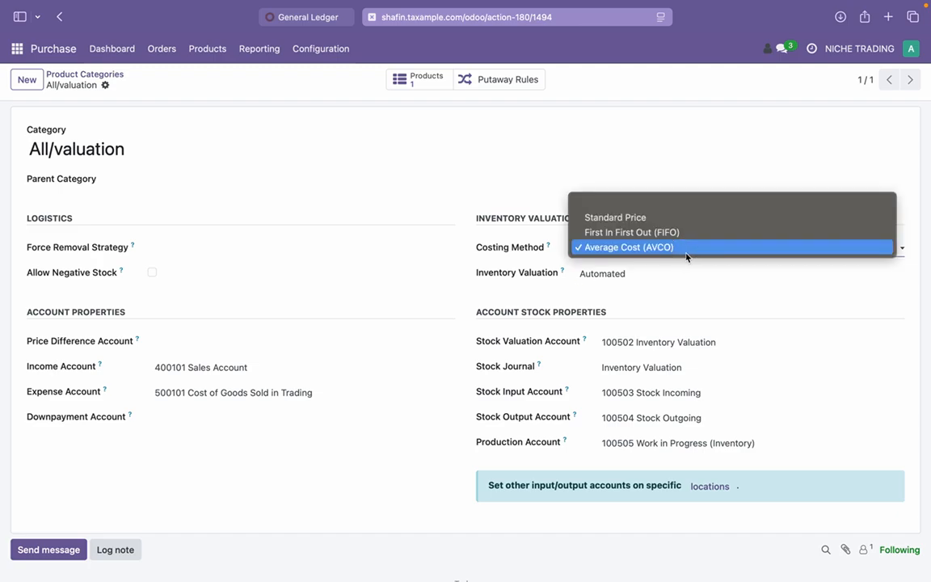
left_click(695, 279)
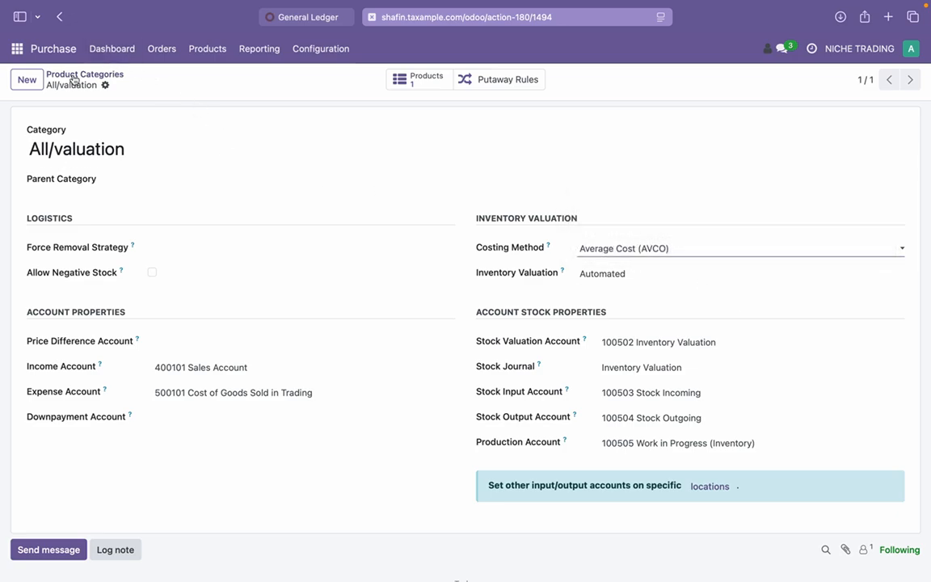
Search the general settings for "anglo" to check the Anglo-Saxon Accounting option.
left_click(17, 49)
scroll(56, 283, "down", 1)
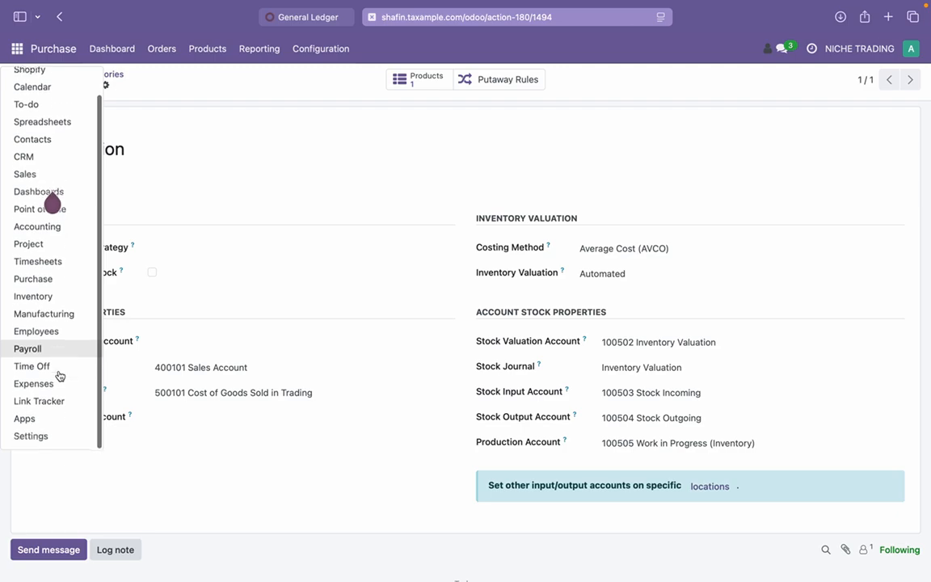
left_click(30, 435)
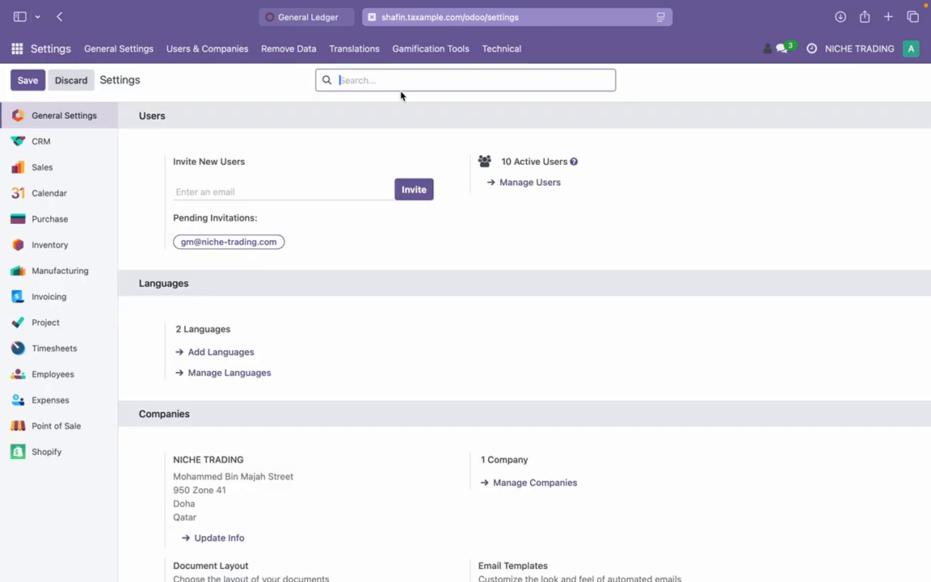
type("anglo")
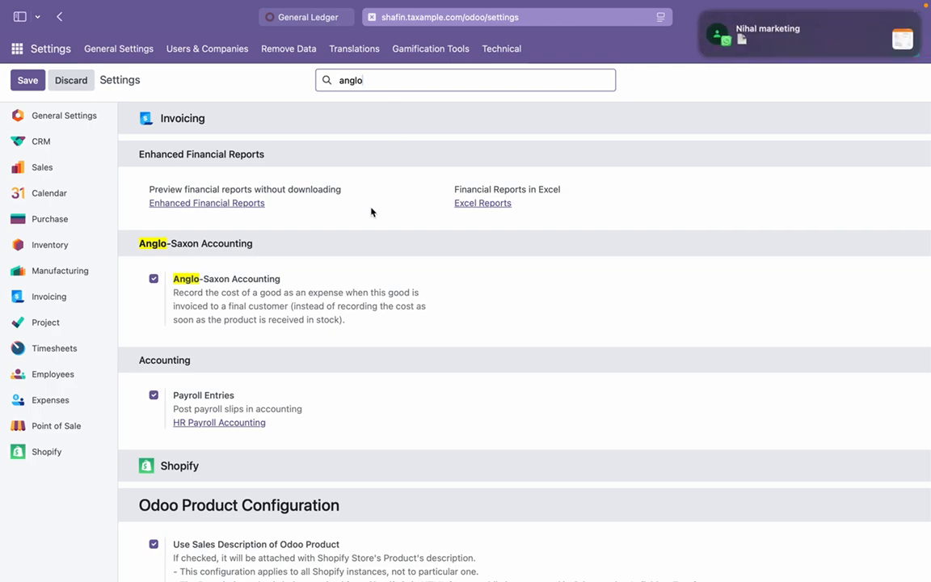
Silence the computer's notifications by turning on the Do Not Disturb focus mode.
mouse_move(712, 12)
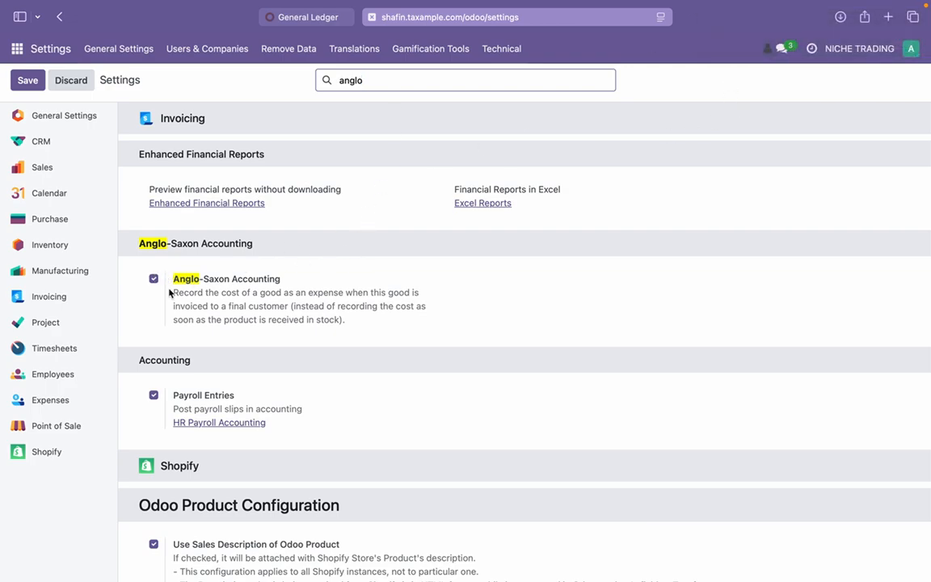
left_click(816, 7)
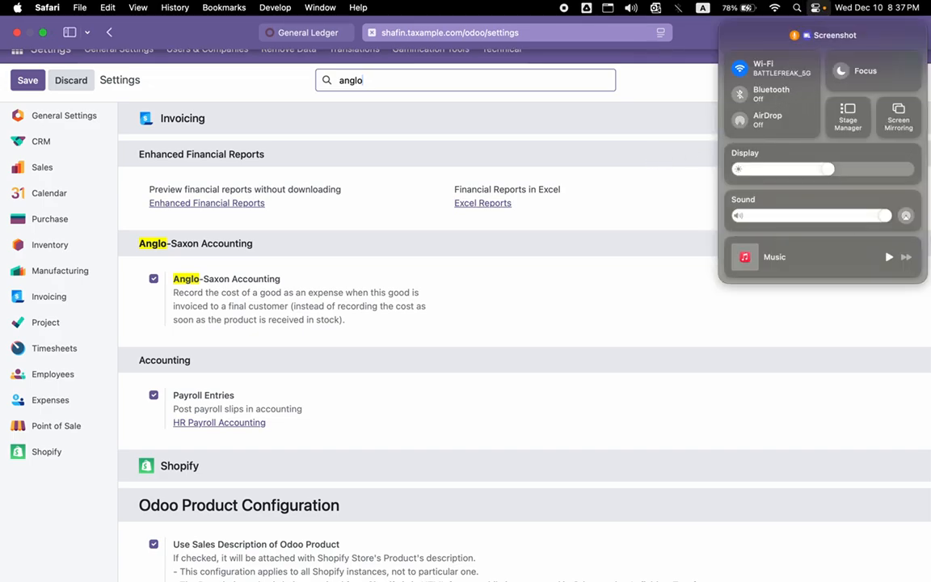
left_click(869, 72)
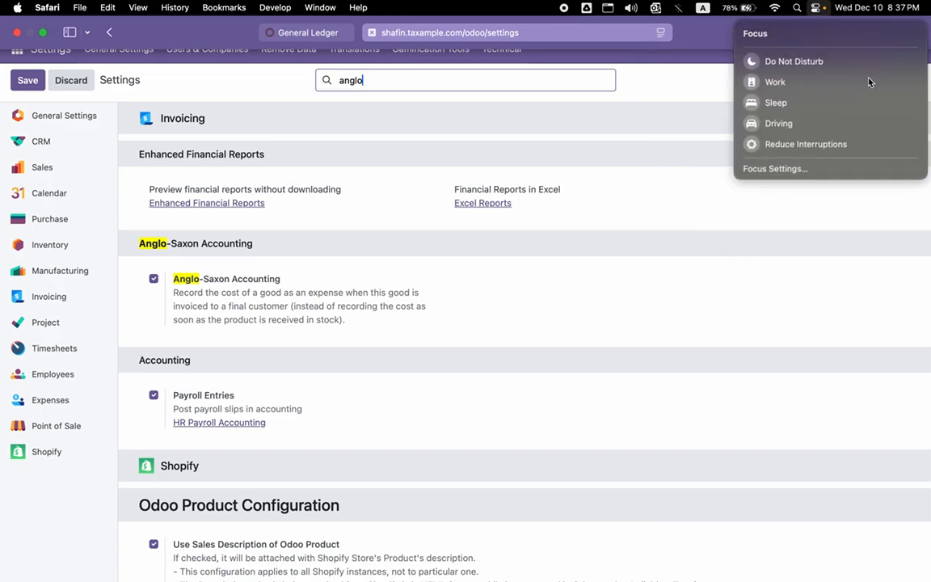
left_click(796, 63)
left_click(691, 95)
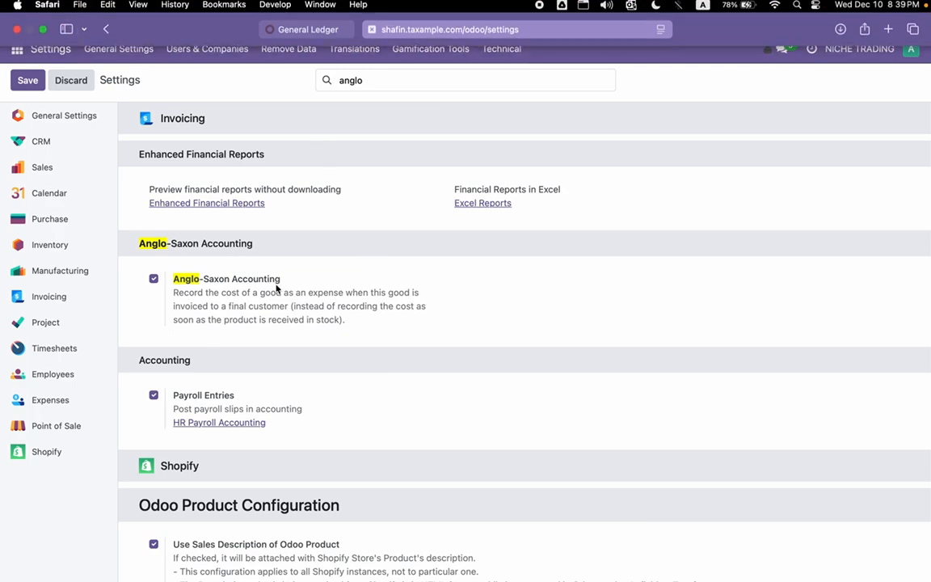
Create a new purchase order in the Purchase app with demo vendor as the vendor.
left_click(17, 49)
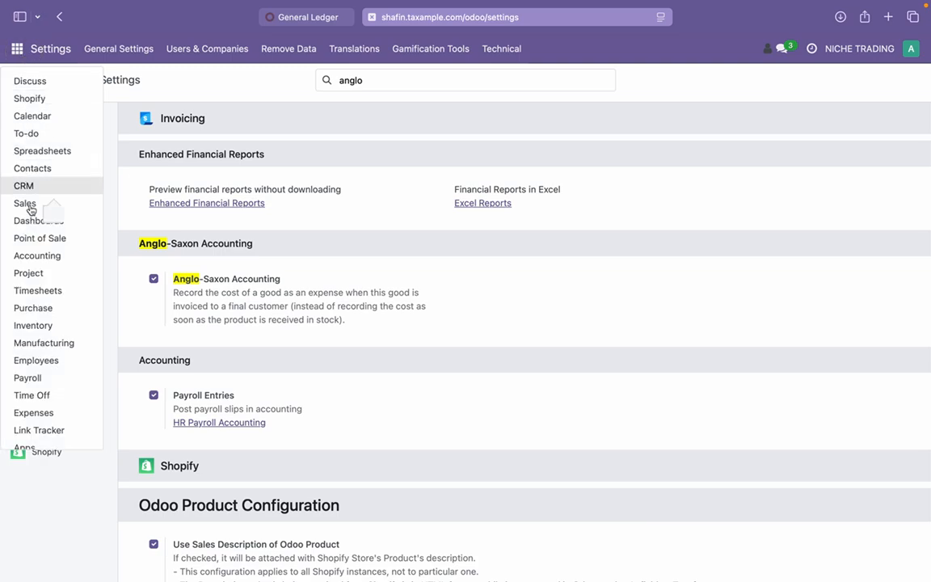
left_click(34, 308)
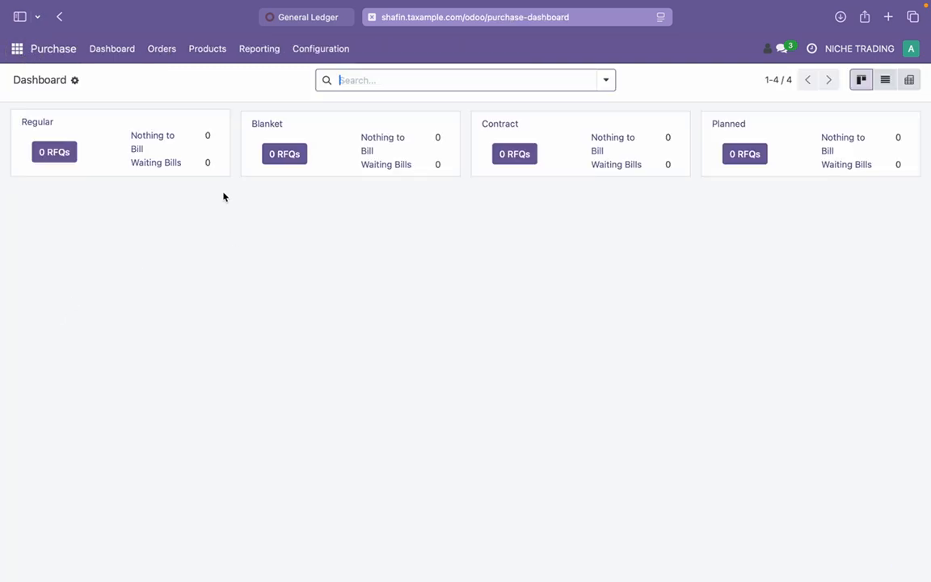
left_click(158, 51)
left_click(183, 104)
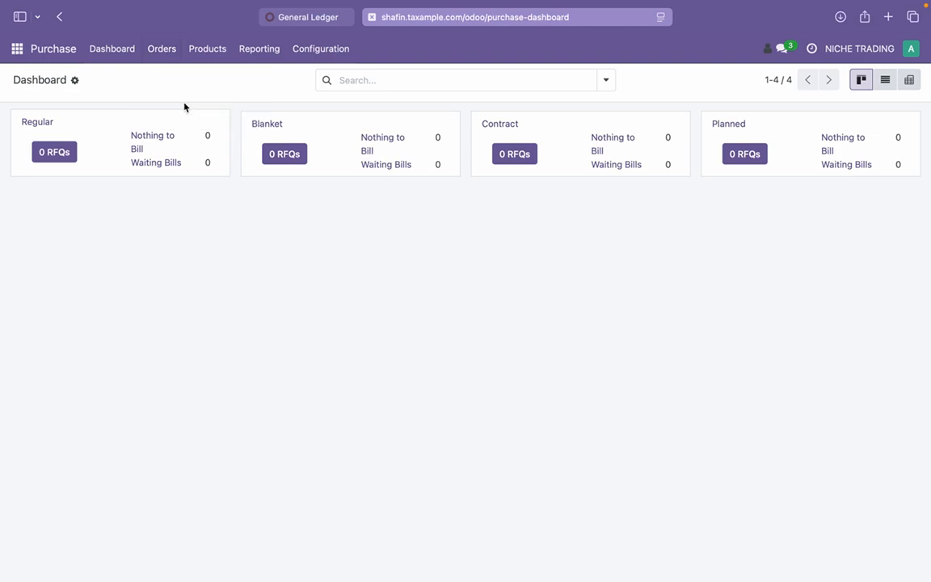
left_click(29, 82)
type("demo")
left_click(189, 231)
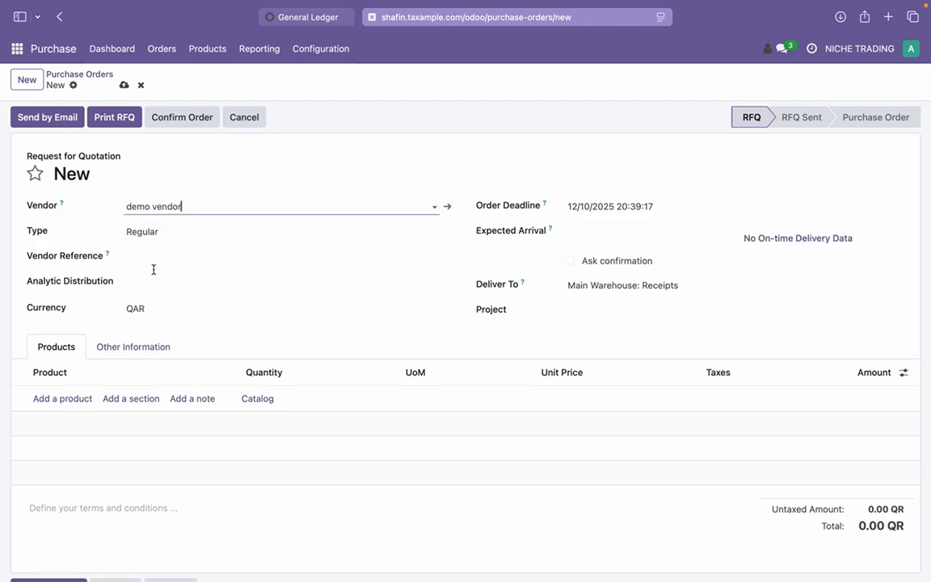
Add valuation_demo1 to the purchase order with a quantity of 1,000 and a unit price of 10.
left_click(58, 399)
type("valuation")
left_click(89, 418)
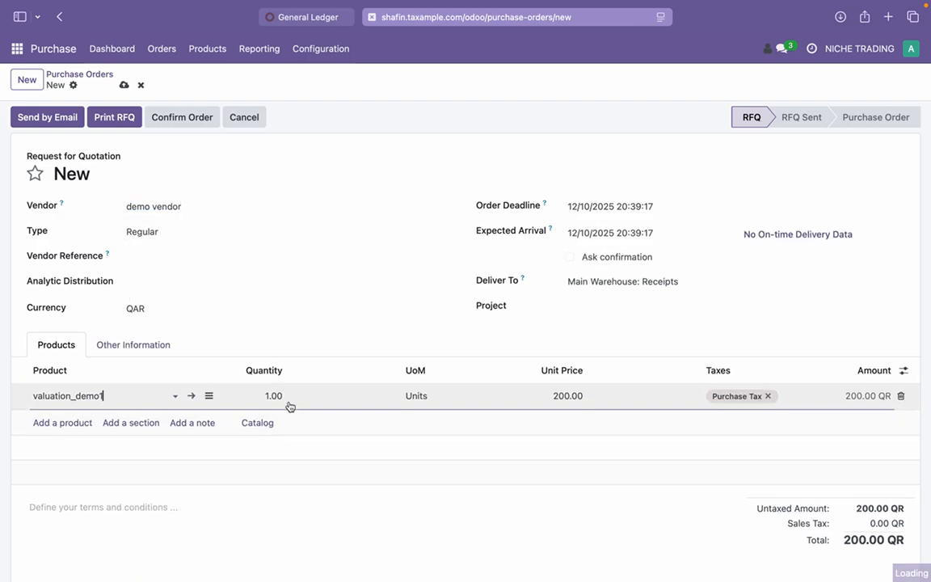
left_click(269, 395)
type("1000")
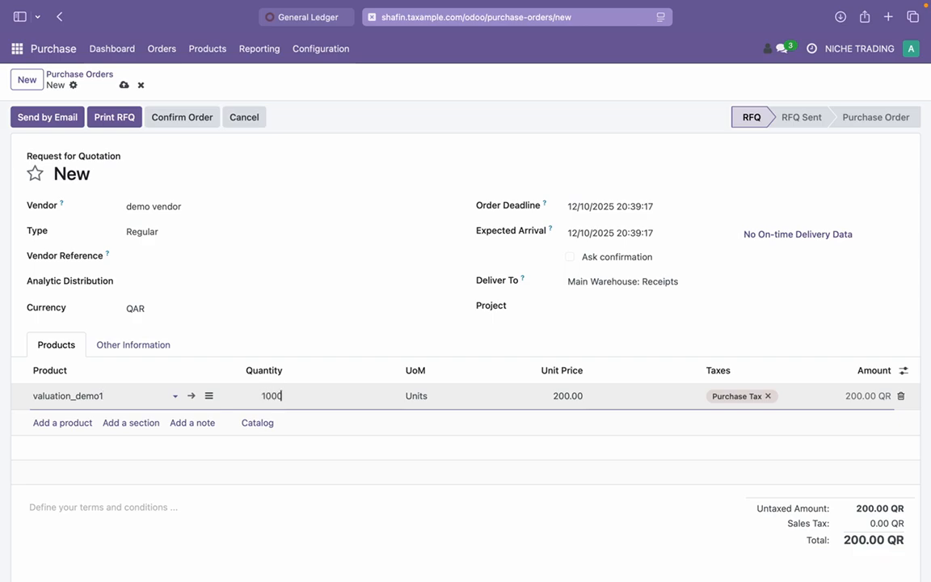
left_click(567, 396)
type("1")
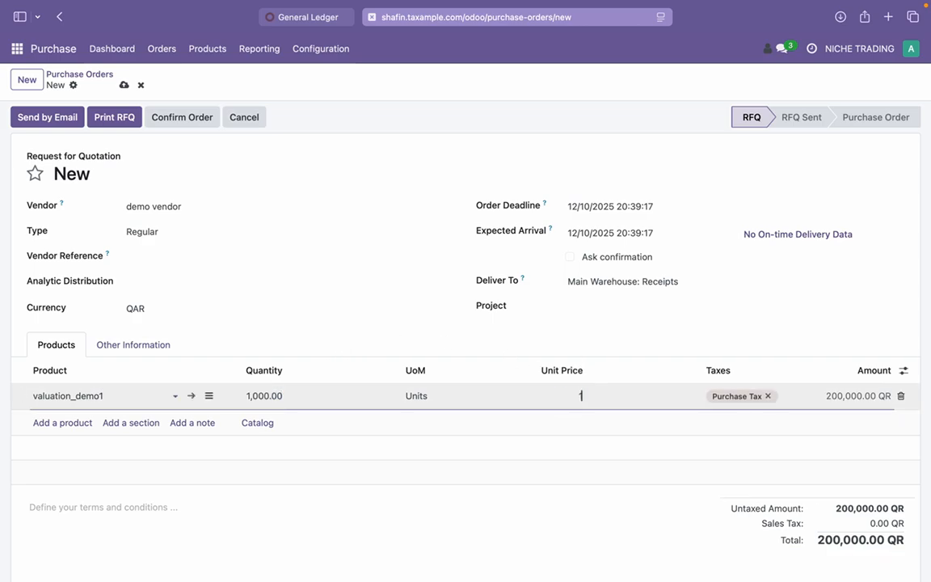
type("0")
left_click(627, 331)
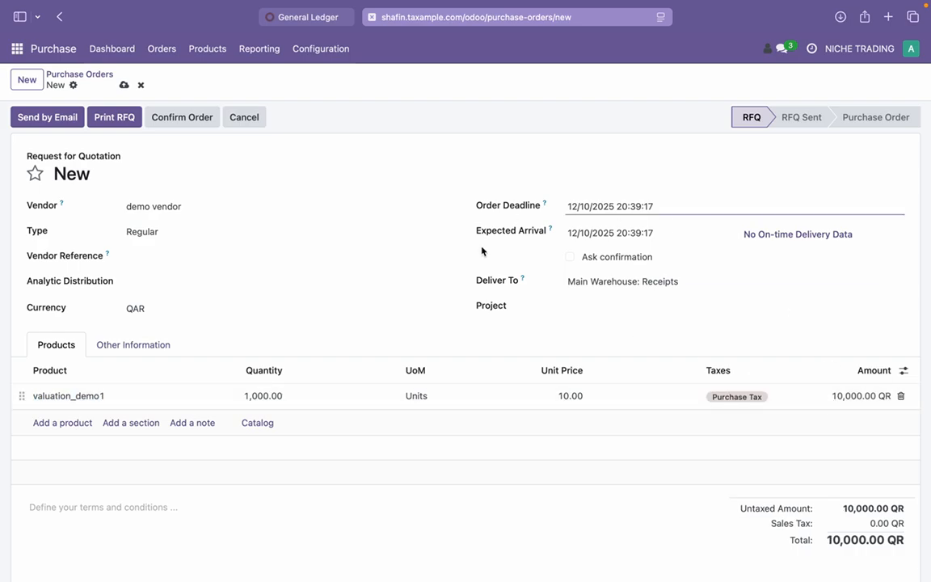
Confirm the purchase order and validate its receipt for 1,000 units of valuation_demo1.
left_click(183, 119)
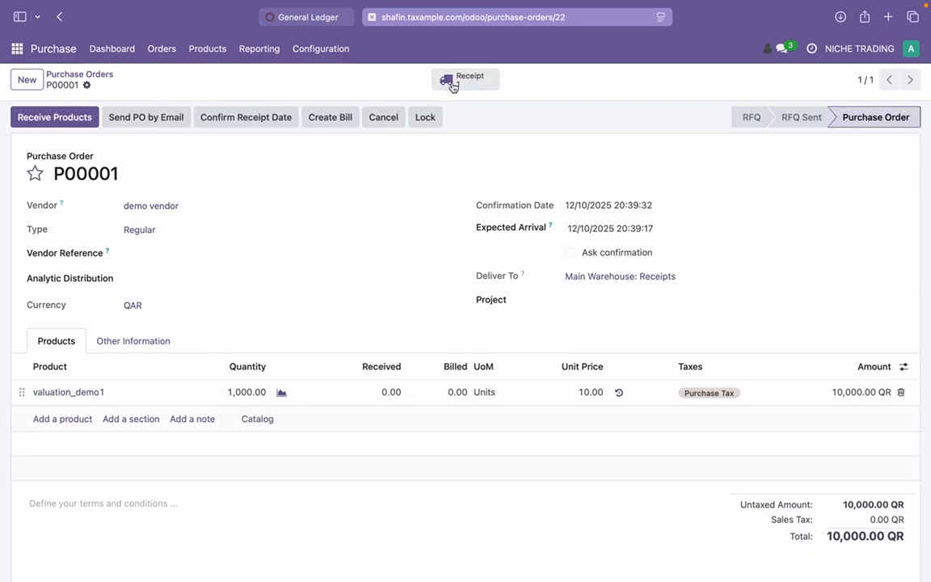
left_click(81, 118)
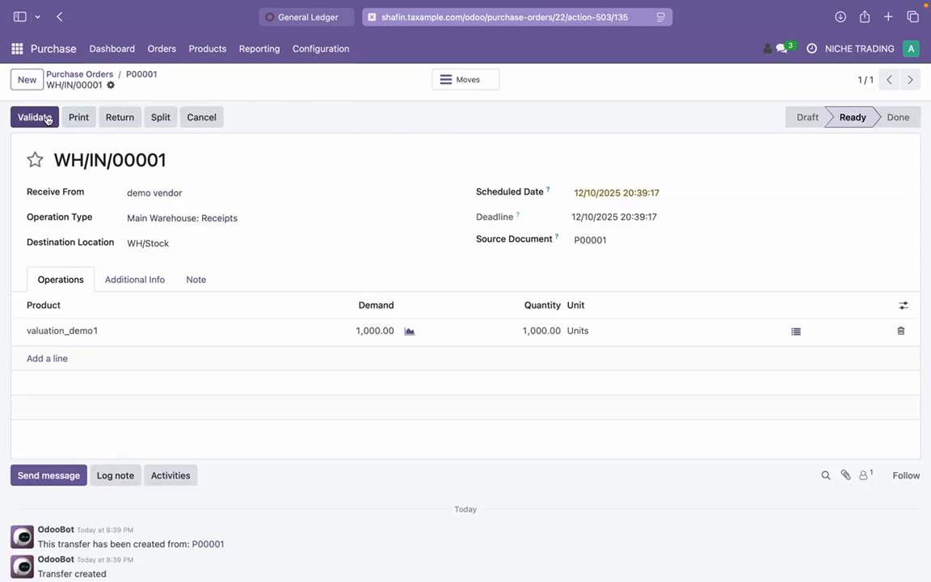
Reload the General Ledger and examine the journal entries posted by the validated receipt.
left_click(325, 15)
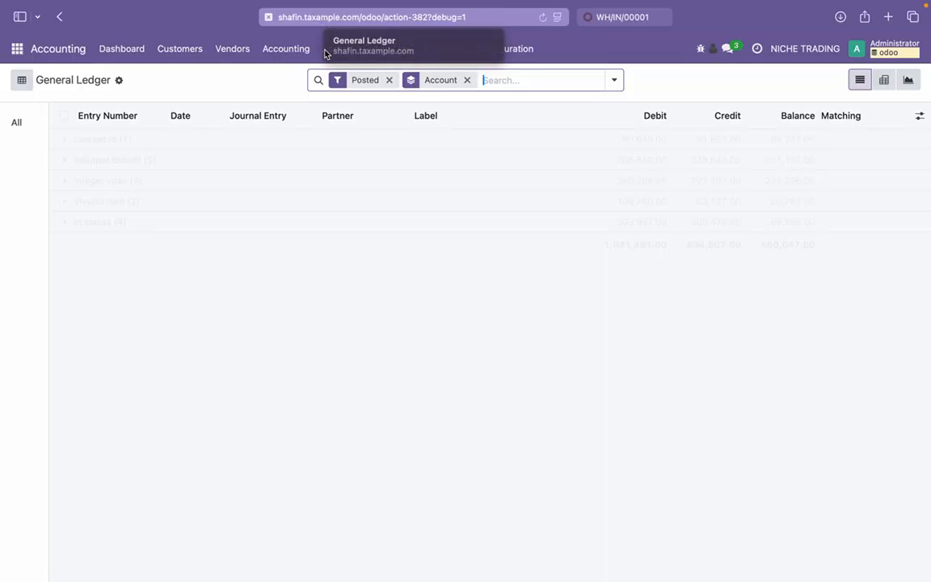
key("super+r")
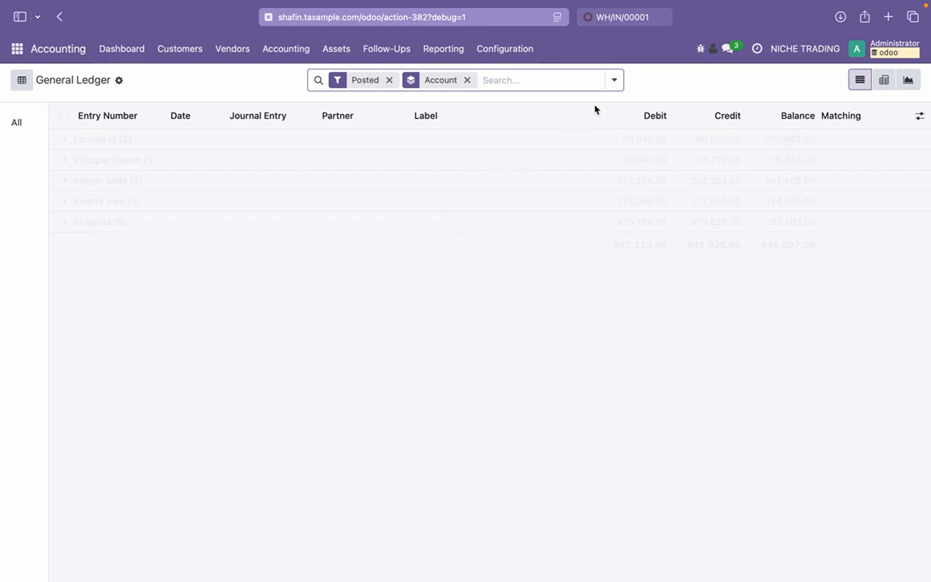
left_click(632, 18)
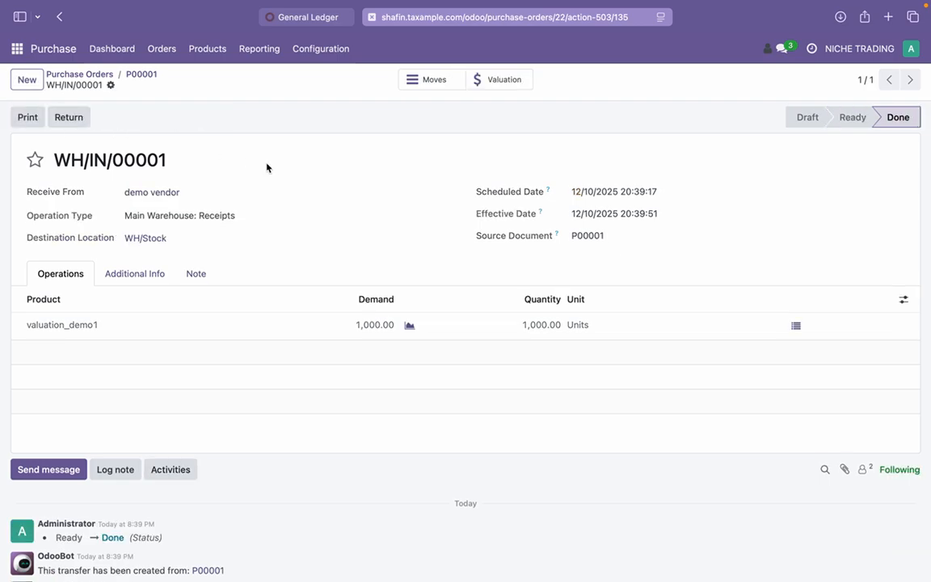
left_click(328, 19)
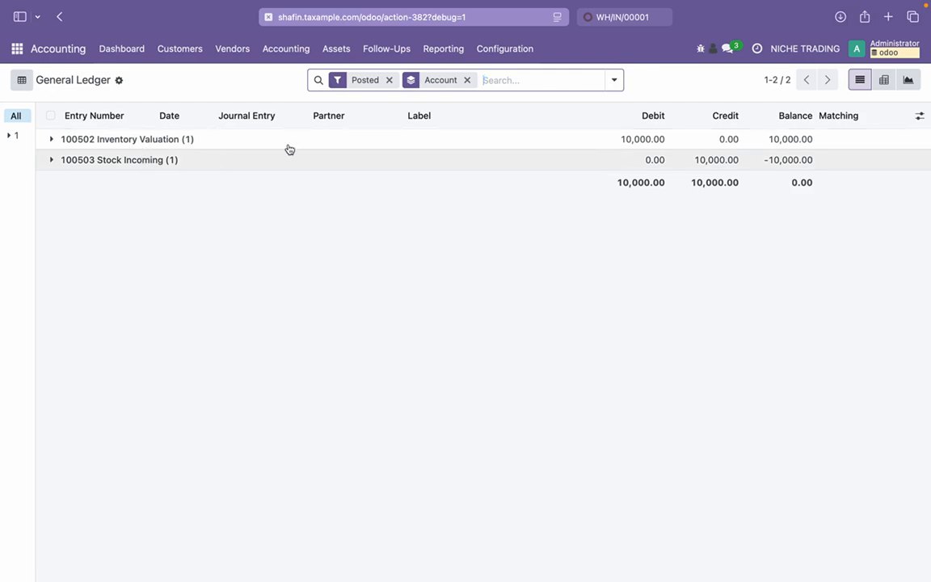
Create a new quotation in the Sales app for the demo customer.
left_click(643, 17)
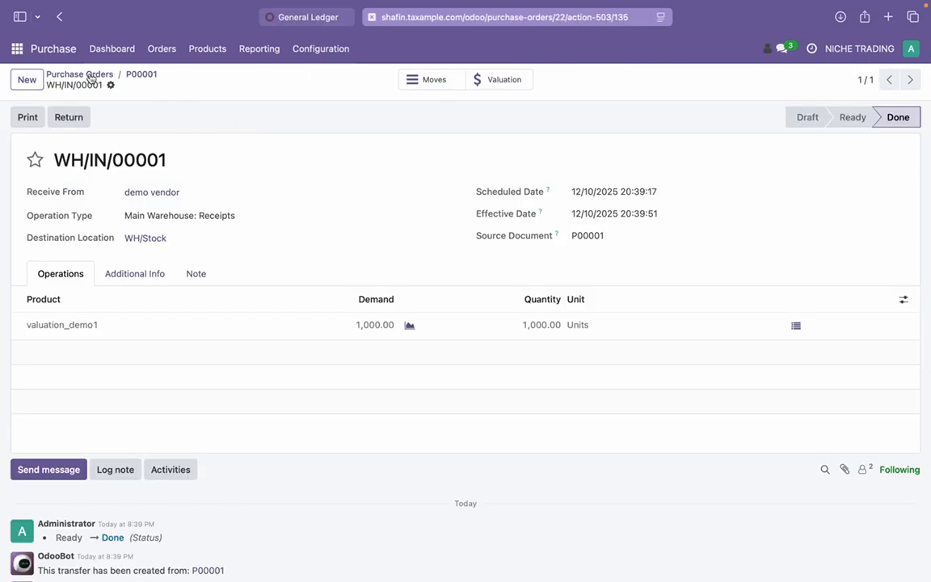
left_click(16, 48)
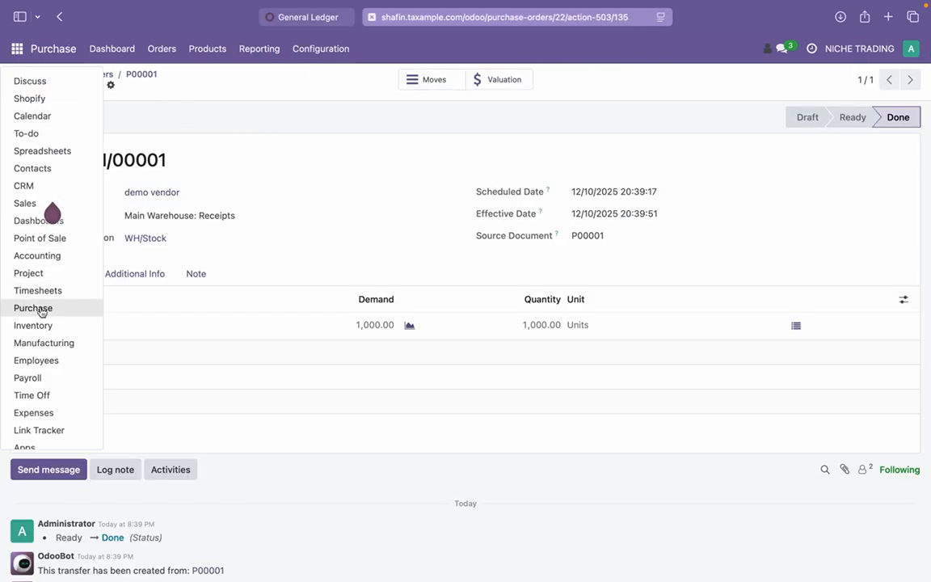
left_click(33, 203)
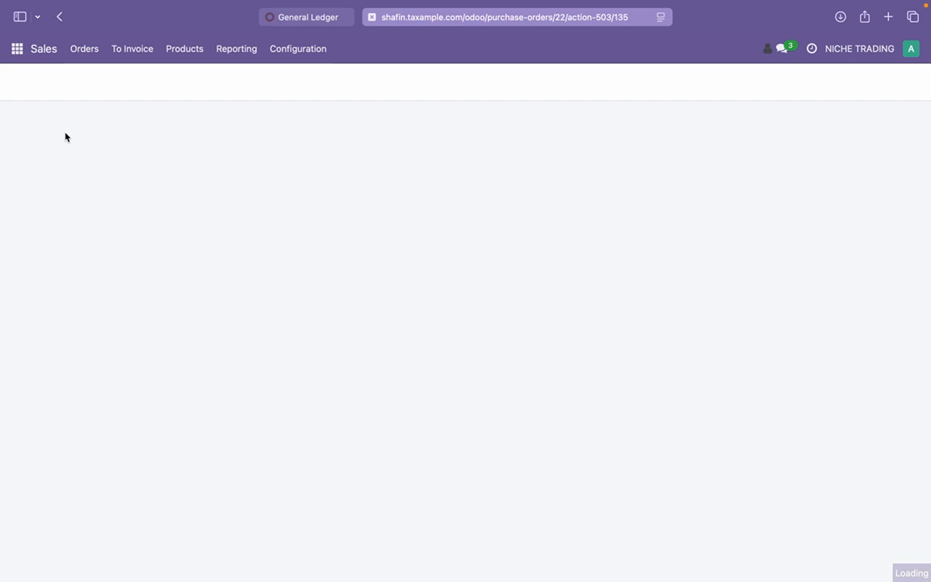
left_click(27, 81)
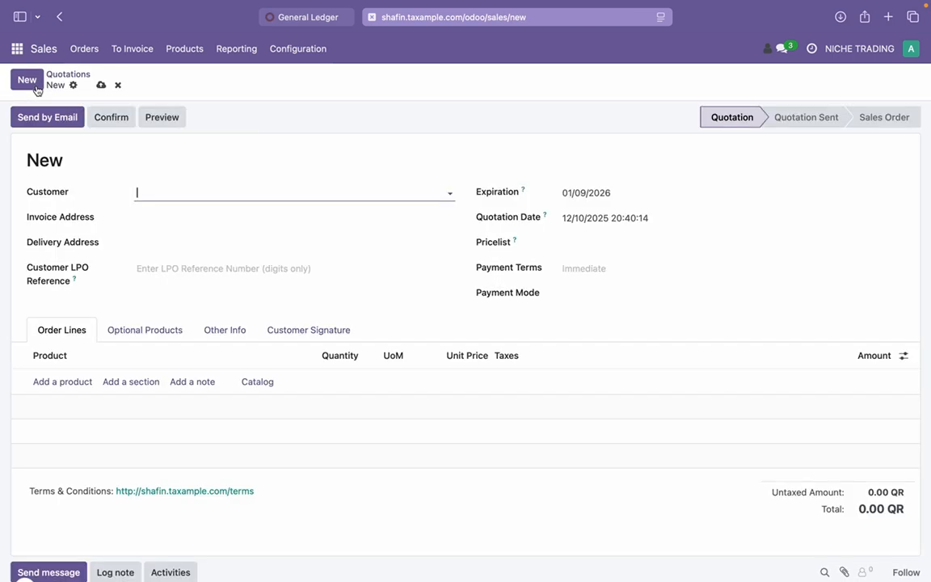
type("dana demo")
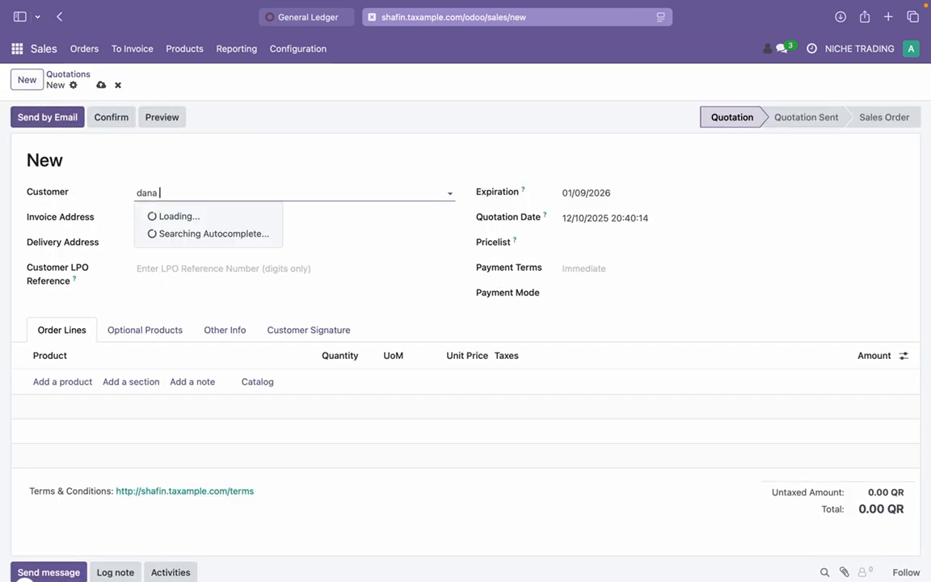
left_click(191, 215)
Add valuation_demo1 to the quotation with a quantity of 100 and a unit price of 20.
left_click(71, 384)
type("val")
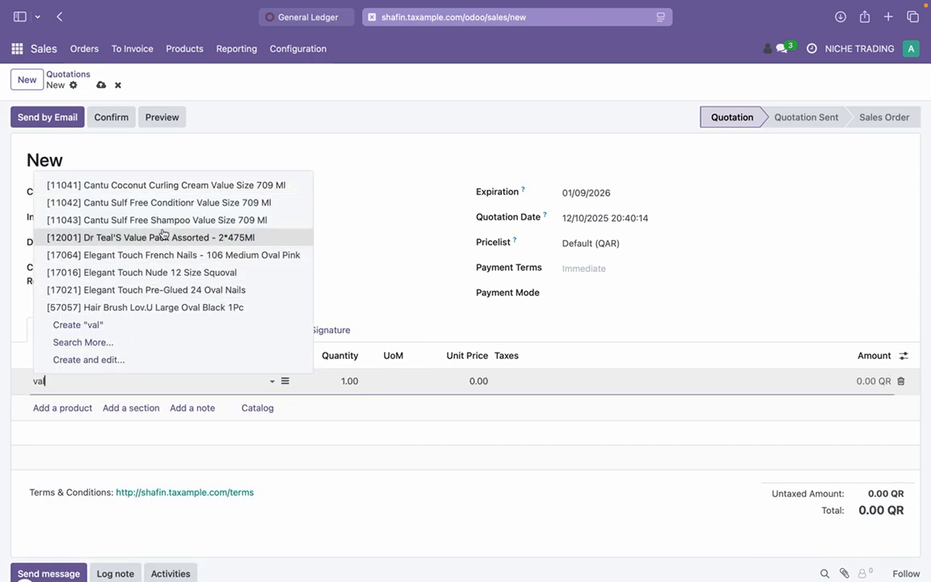
type("a")
key("BackSpace")
type("uat")
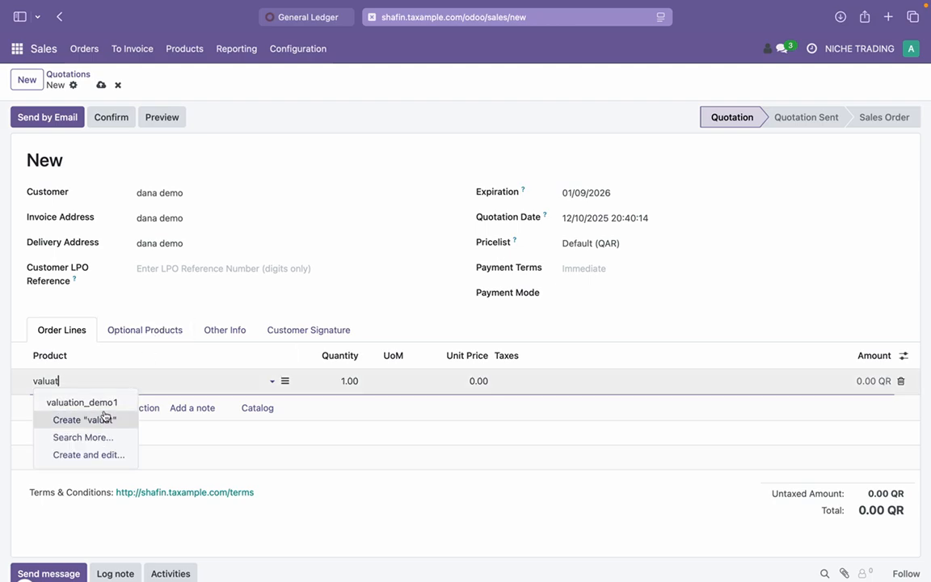
left_click(85, 401)
left_click(347, 381)
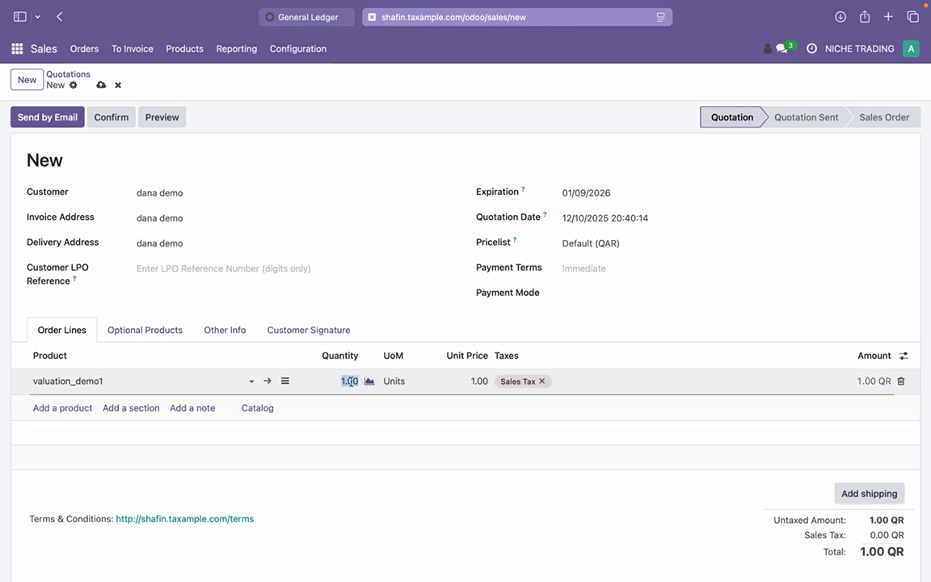
type("100")
left_click(473, 380)
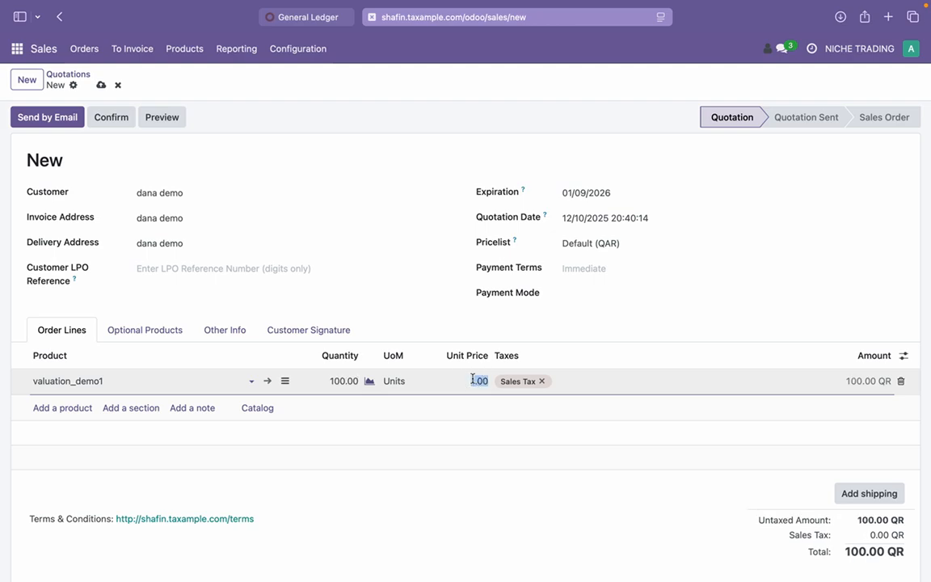
type("20")
left_click(696, 372)
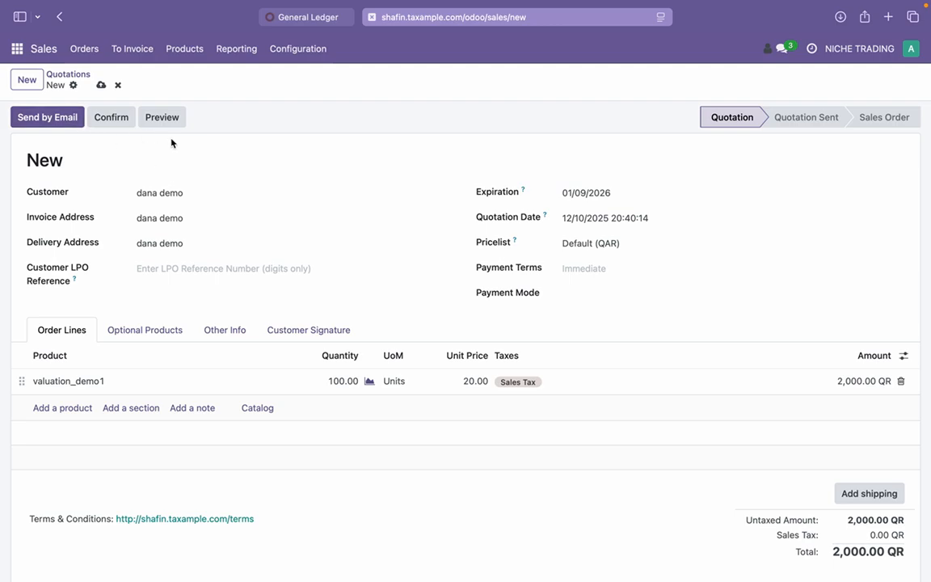
Fill in the required customer LPO reference number and confirm the quotation as a sales order.
left_click(108, 116)
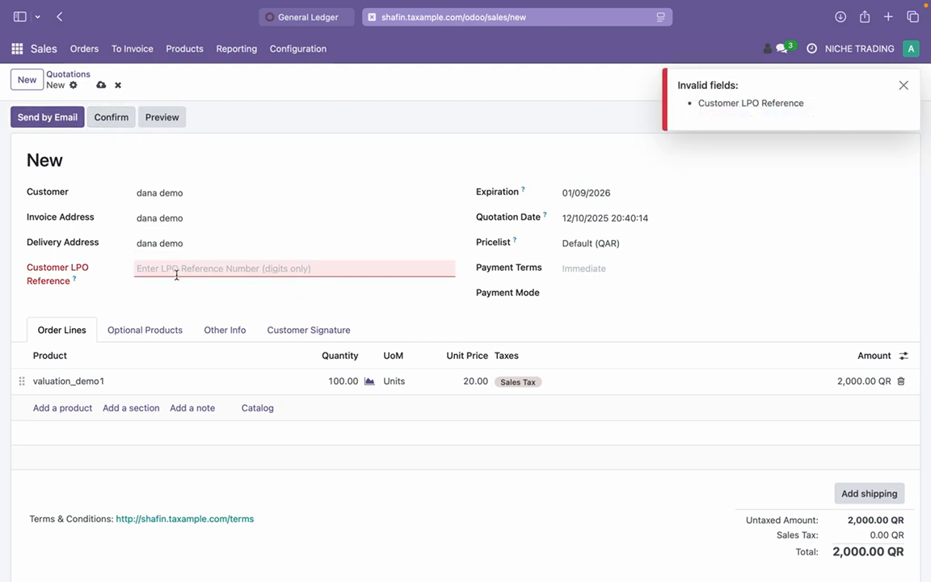
left_click(176, 275)
type("5677")
left_click(110, 109)
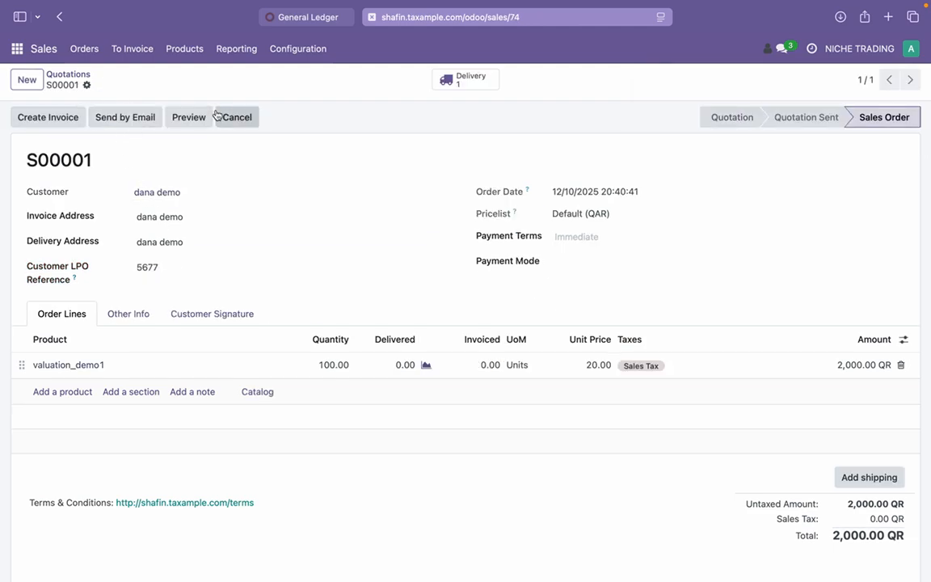
Validate the sales order's delivery of 100 units and reload the General Ledger to check its entries.
left_click(458, 86)
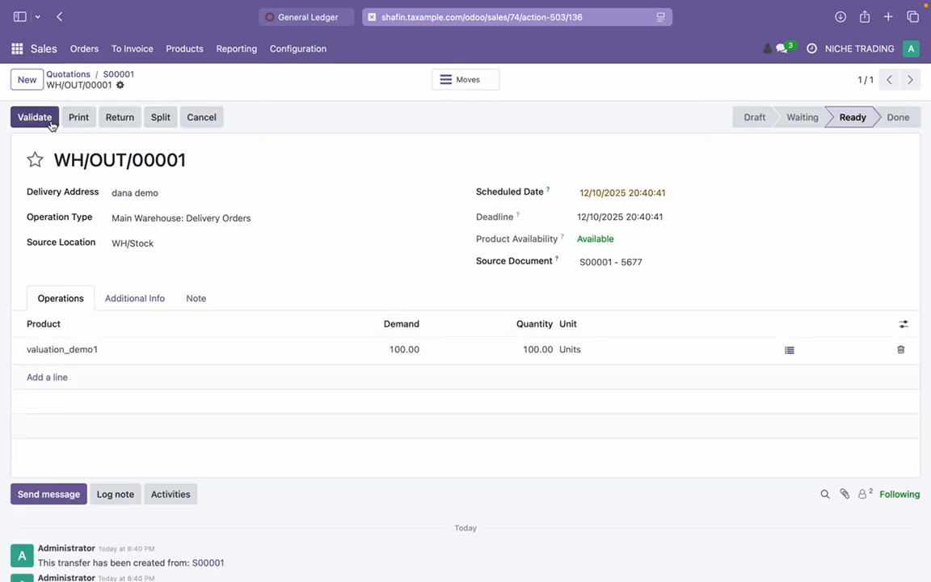
left_click(311, 16)
key("super+r")
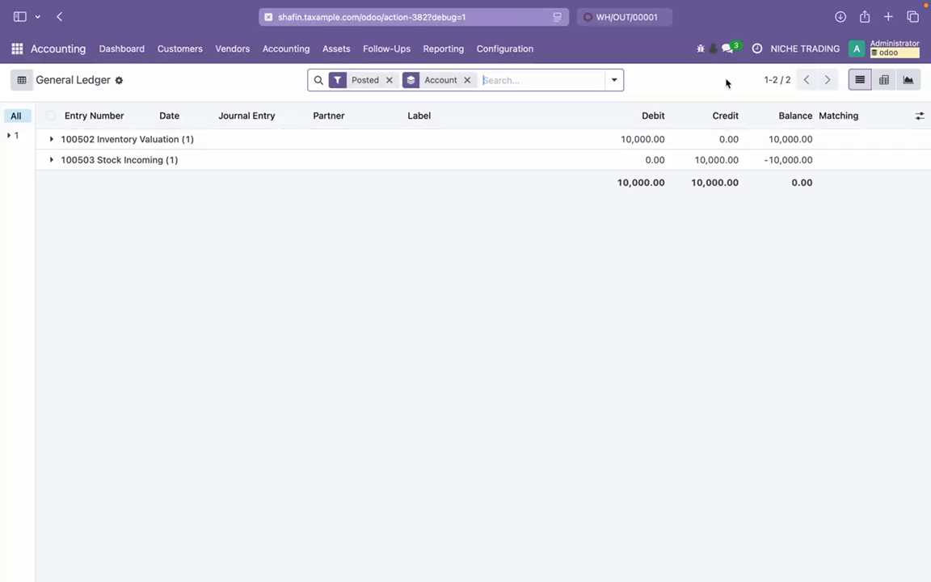
Complete the outgoing delivery of 100 valuation_demo1 units and refresh the General Ledger to examine its stock entries.
left_click(648, 17)
left_click(36, 115)
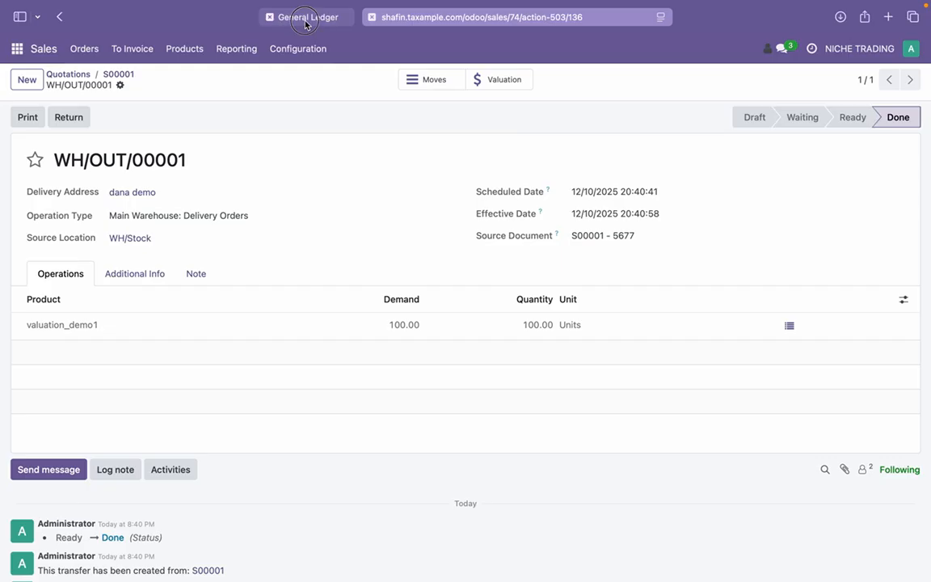
left_click(306, 23)
key("super+r")
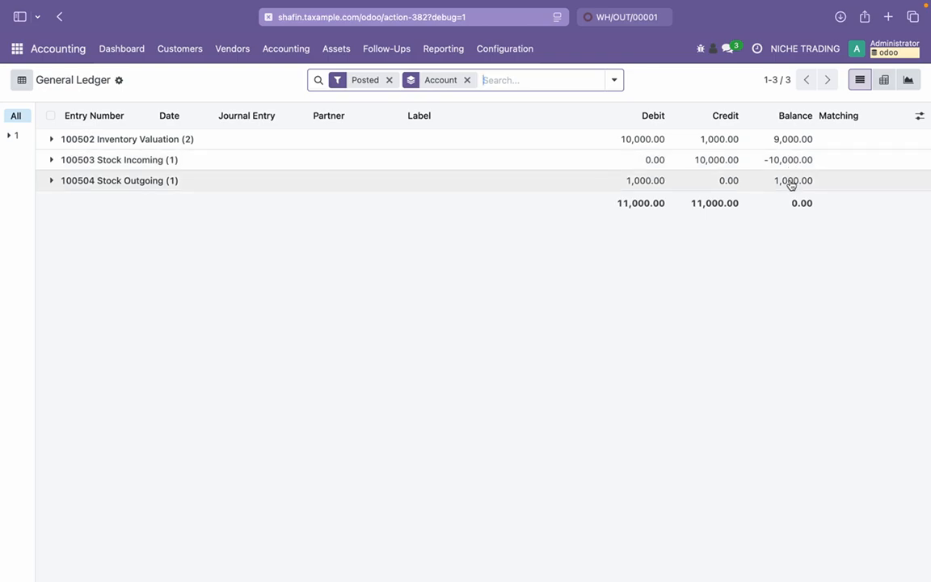
Open the regular purchase order waiting for a bill in the Purchase app and create its vendor bill.
mouse_move(655, 18)
left_click(655, 20)
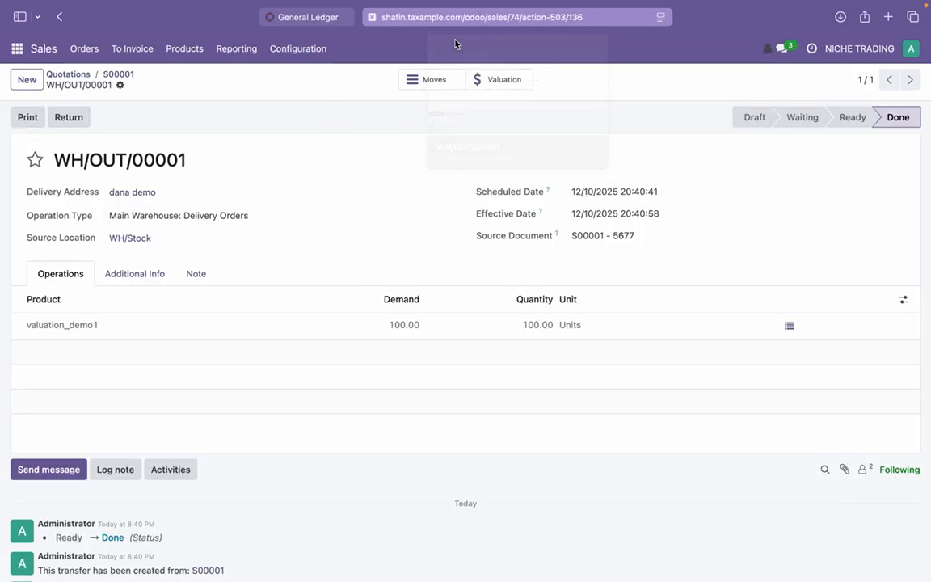
left_click(121, 75)
left_click(17, 48)
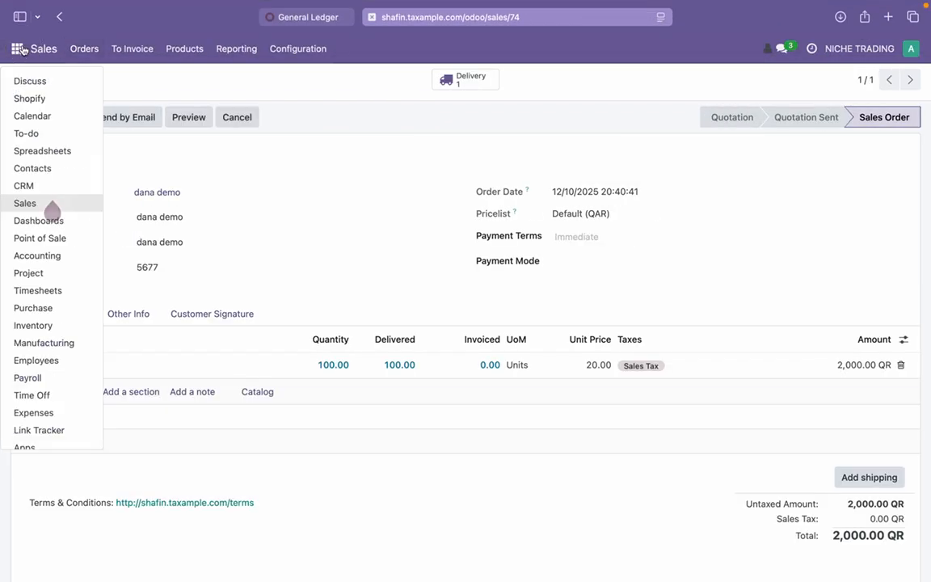
left_click(50, 307)
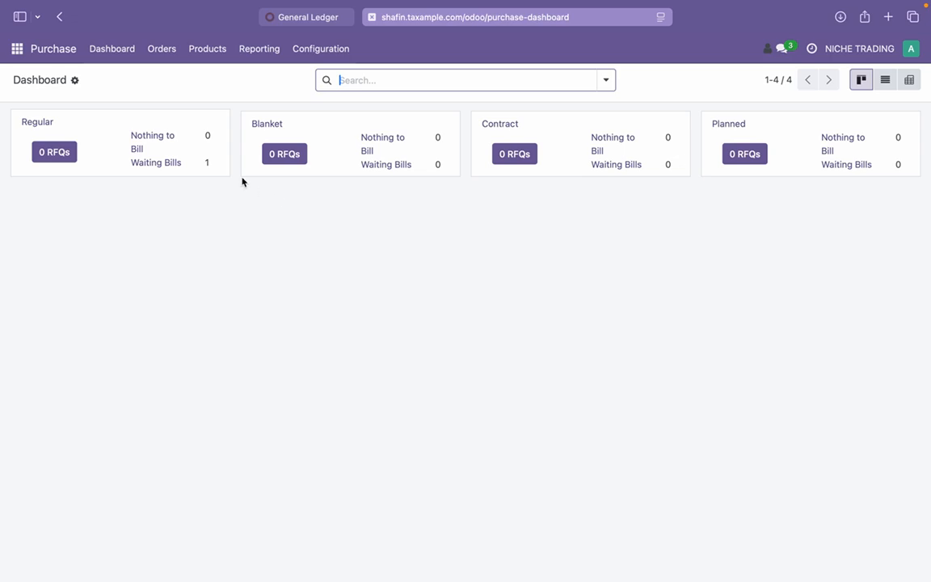
left_click(166, 166)
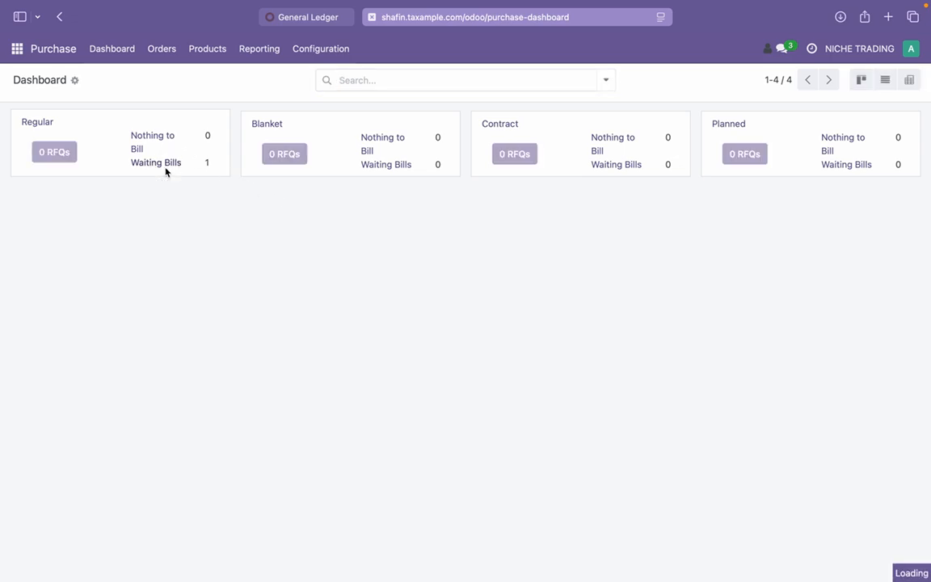
left_click(125, 146)
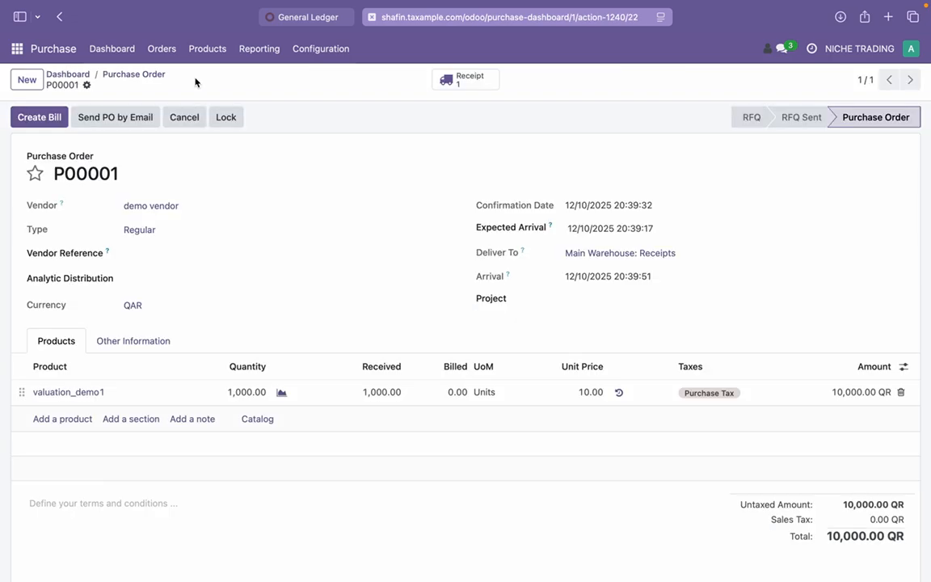
left_click(52, 118)
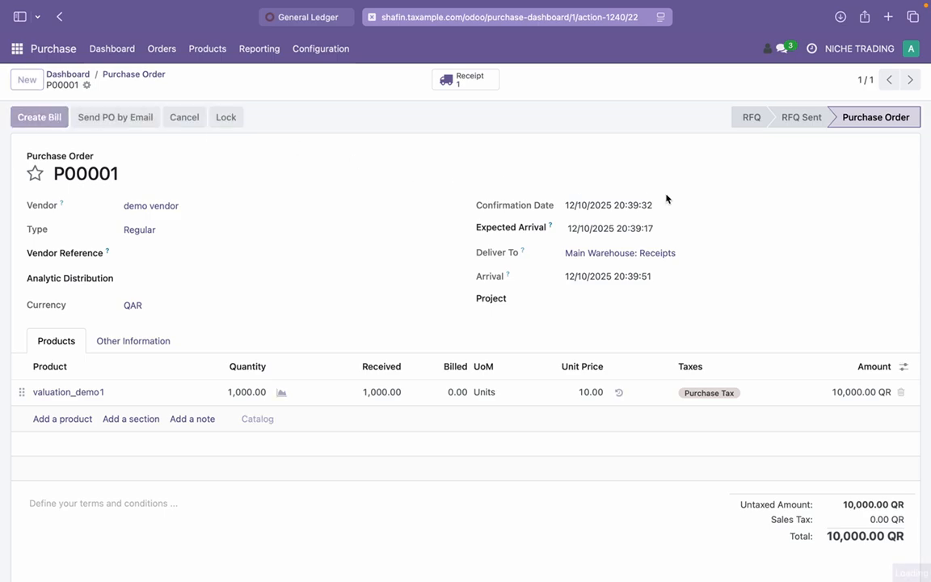
Set the vendor bill's bill date to 12/10/2025 and confirm the bill.
left_click(607, 207)
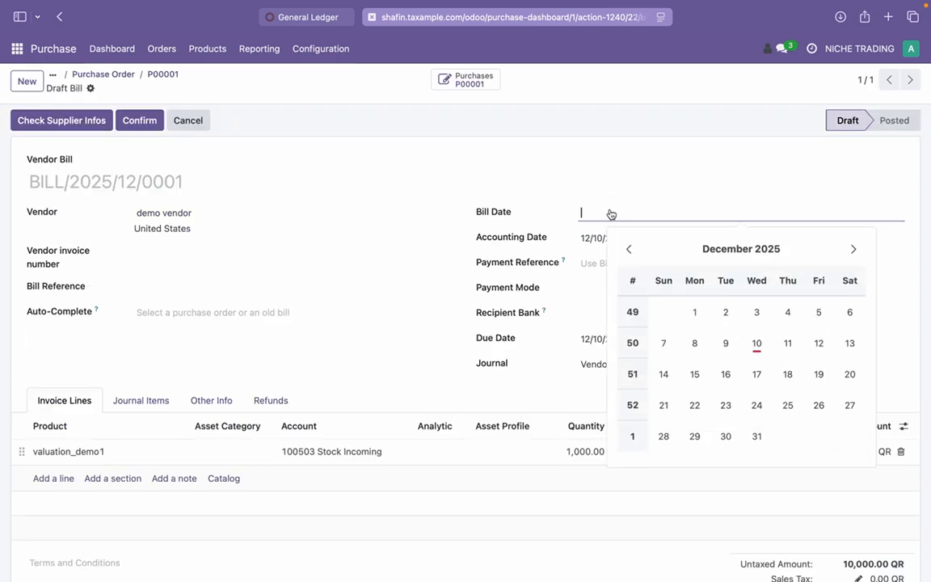
left_click(758, 346)
left_click(134, 124)
left_click(135, 124)
Examine the vendor bill's journal items with a widened account column, and check the updated General Ledger.
left_click(134, 390)
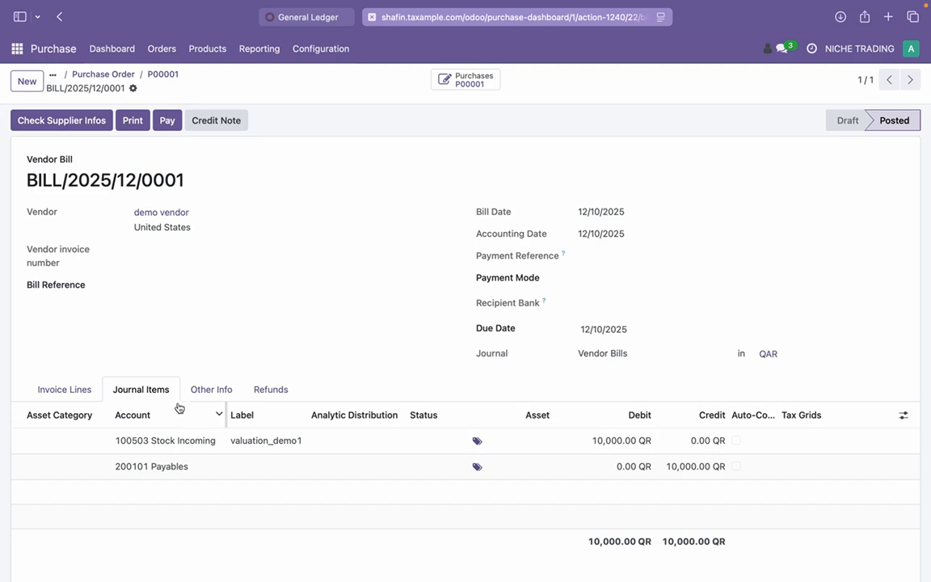
left_click(225, 410)
left_click_drag(226, 410, 291, 414)
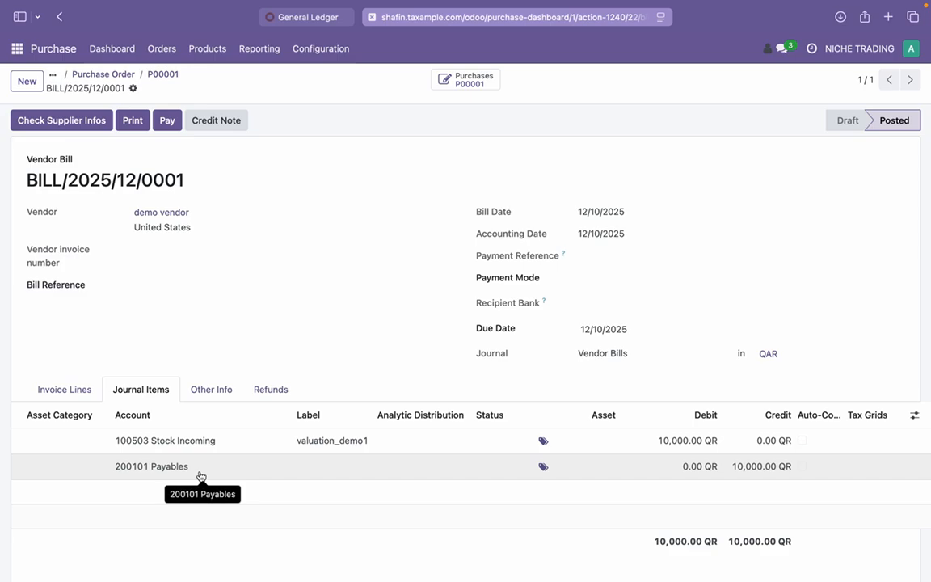
left_click(315, 17)
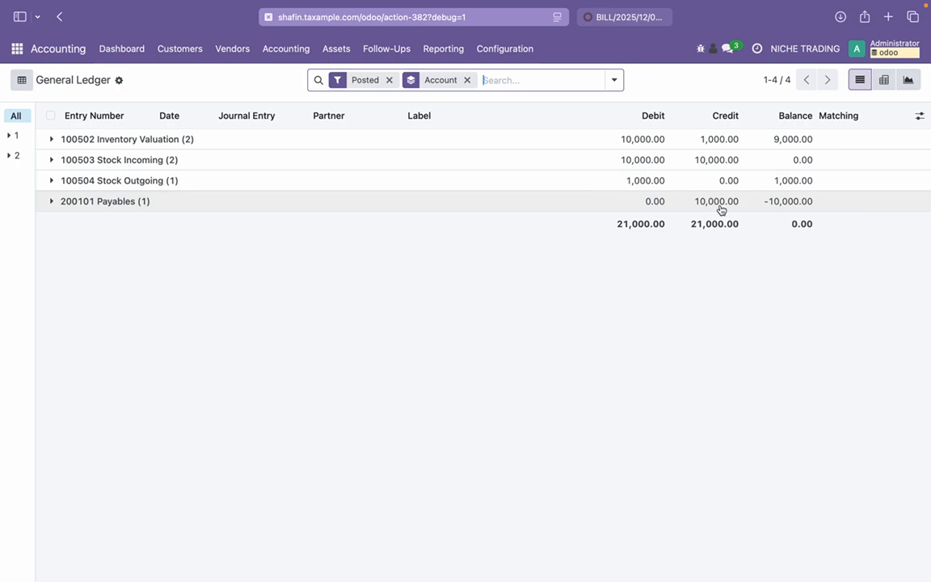
Open the valuation_demo1 sales order from the unfiltered quotations in the Sales app and create a regular draft invoice.
left_click(651, 17)
left_click(21, 57)
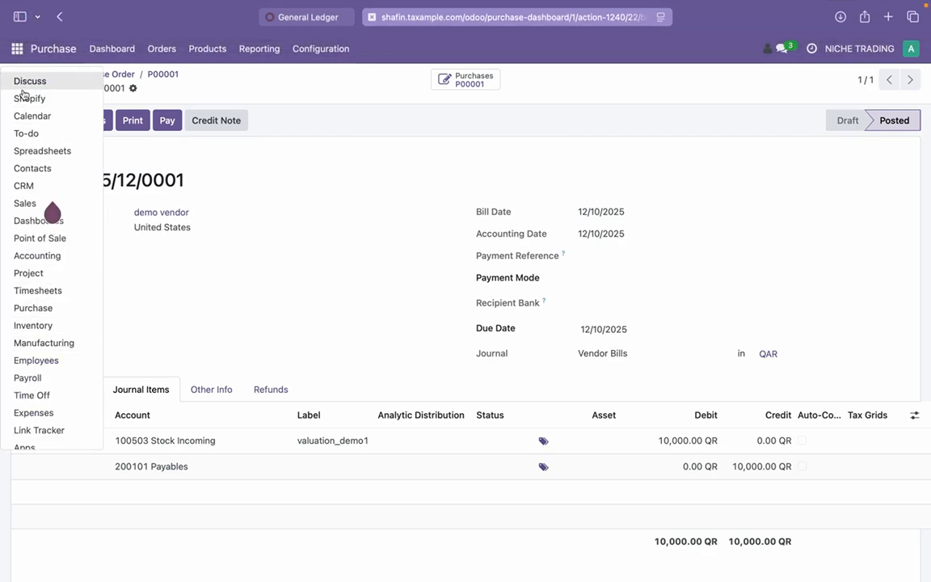
left_click(49, 206)
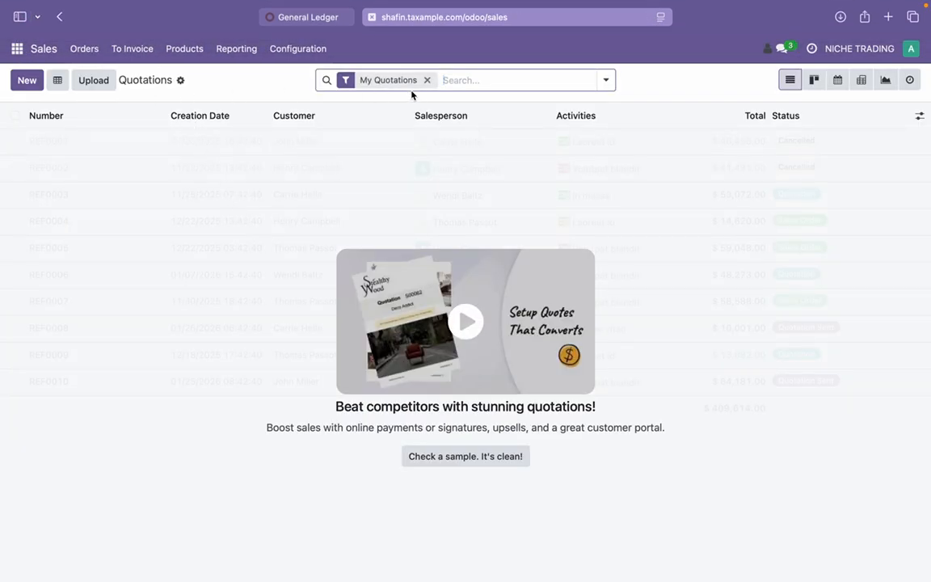
left_click(427, 80)
left_click(120, 148)
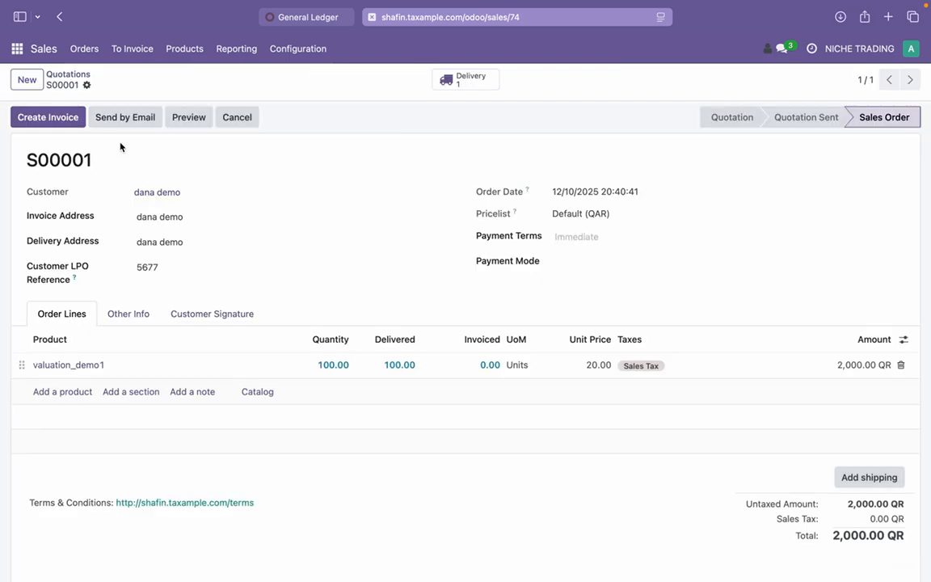
left_click(71, 127)
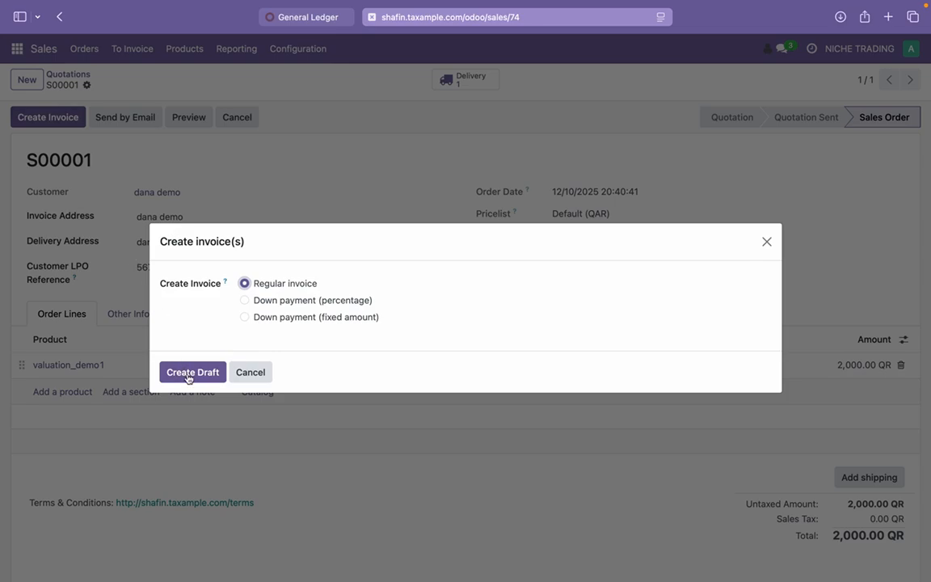
left_click(182, 373)
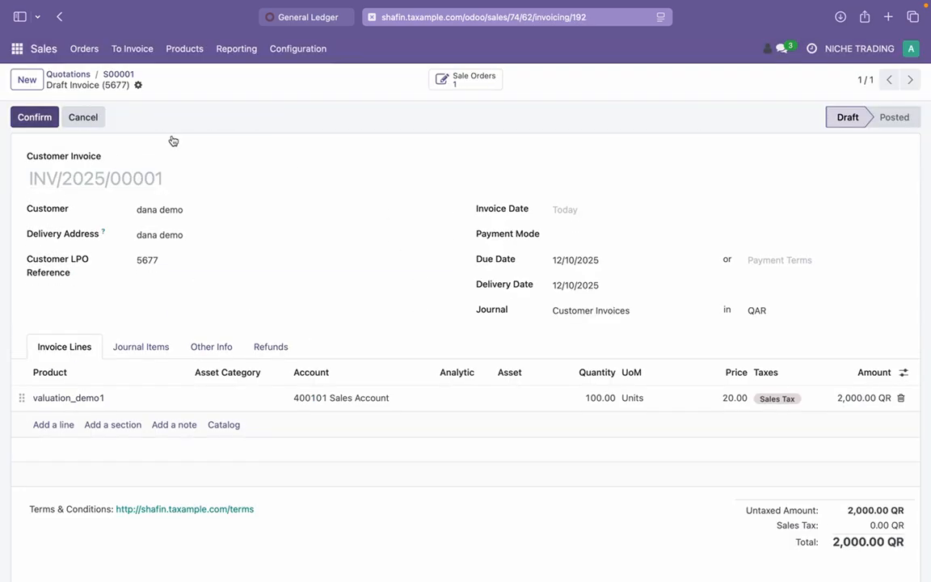
Set the customer invoice's invoice date to 12/10/2025 and confirm the invoice.
left_click(582, 209)
left_click(743, 340)
left_click(390, 520)
left_click(38, 117)
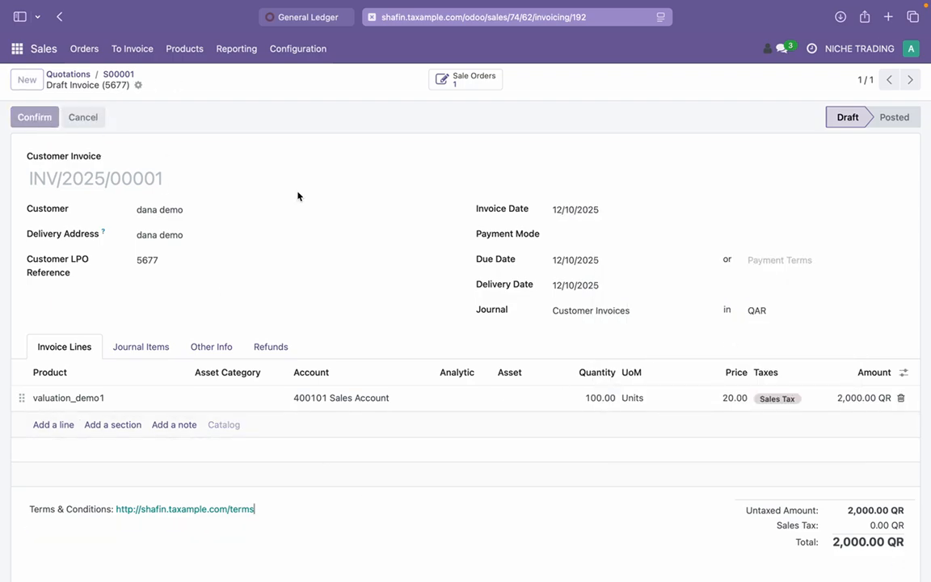
Compare the posted invoice's journal items with its invoice lines and reload the General Ledger to examine all account balances.
left_click(336, 17)
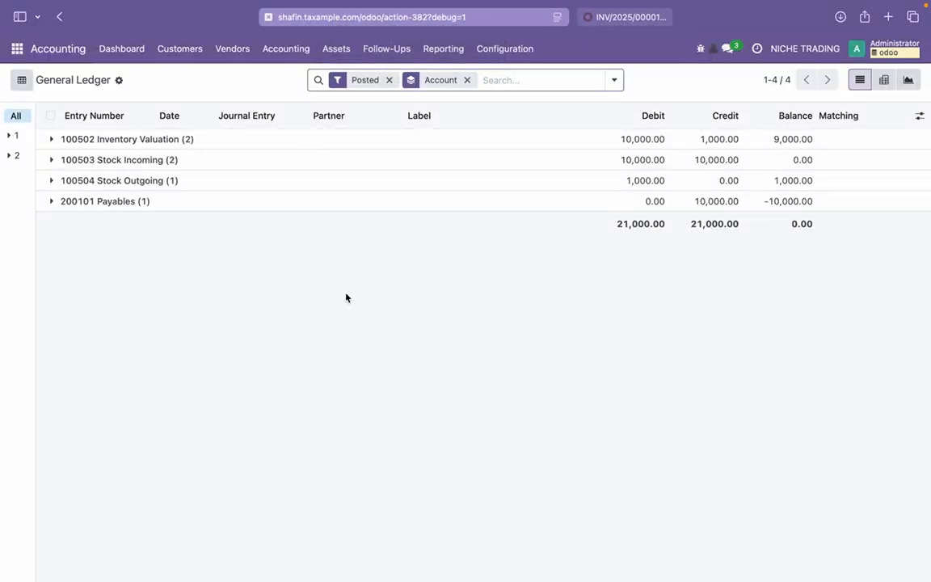
left_click(647, 34)
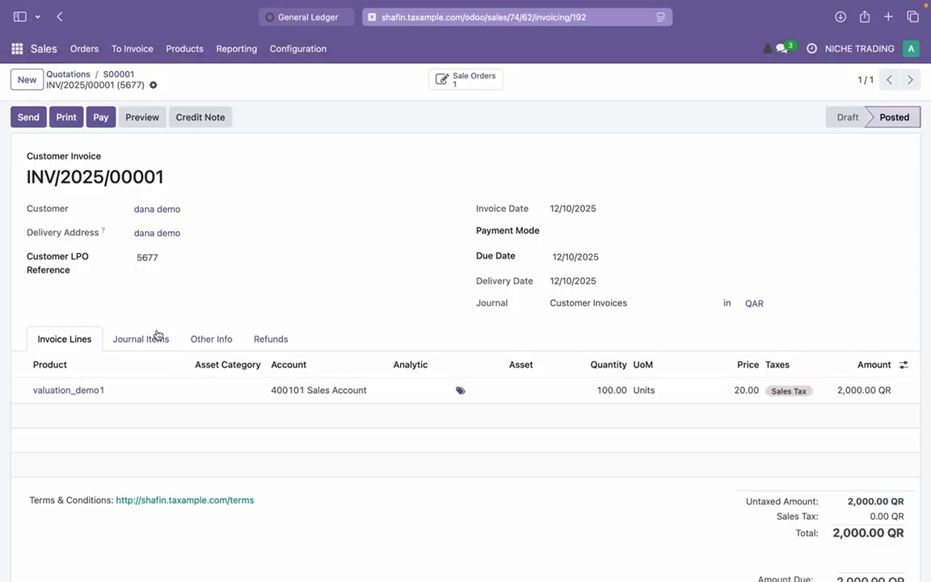
left_click(160, 336)
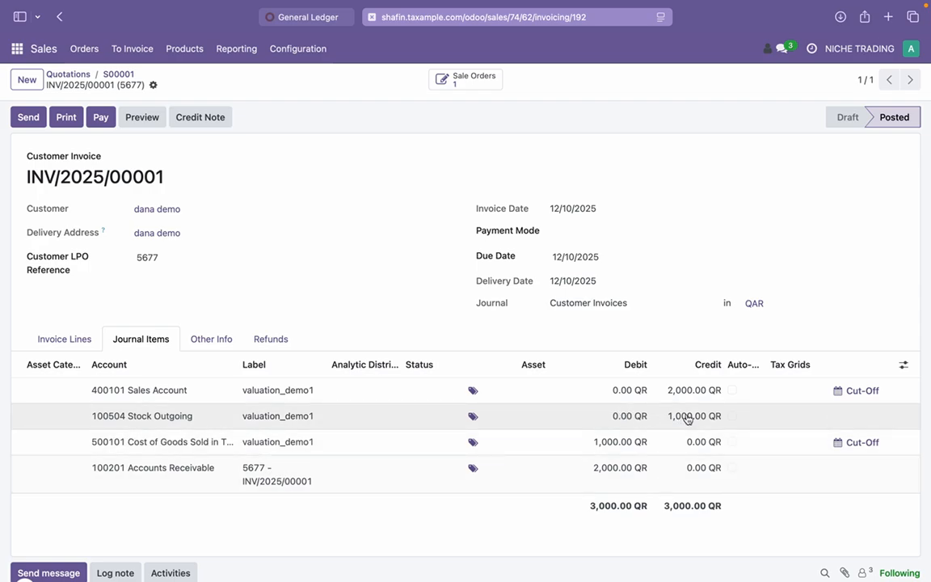
left_click(62, 341)
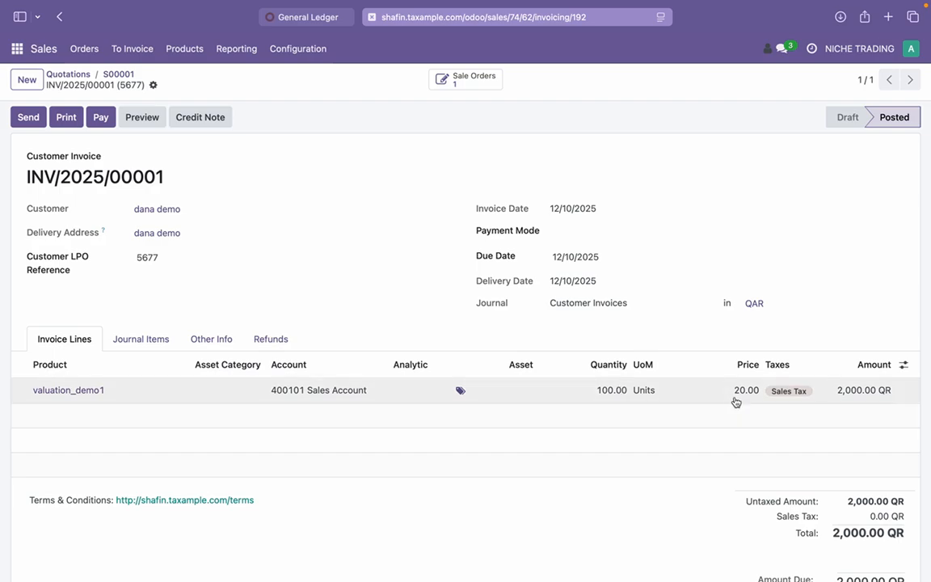
left_click(147, 343)
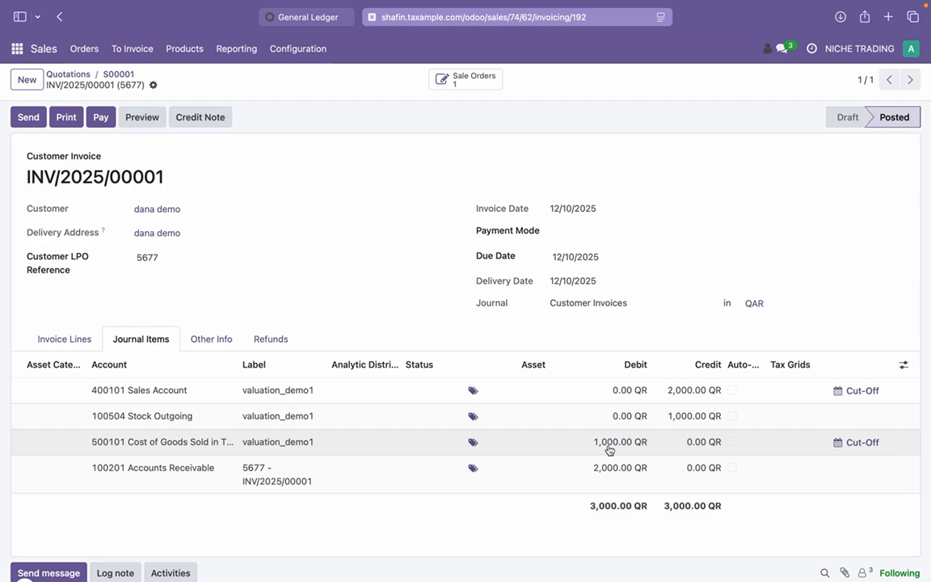
left_click(76, 339)
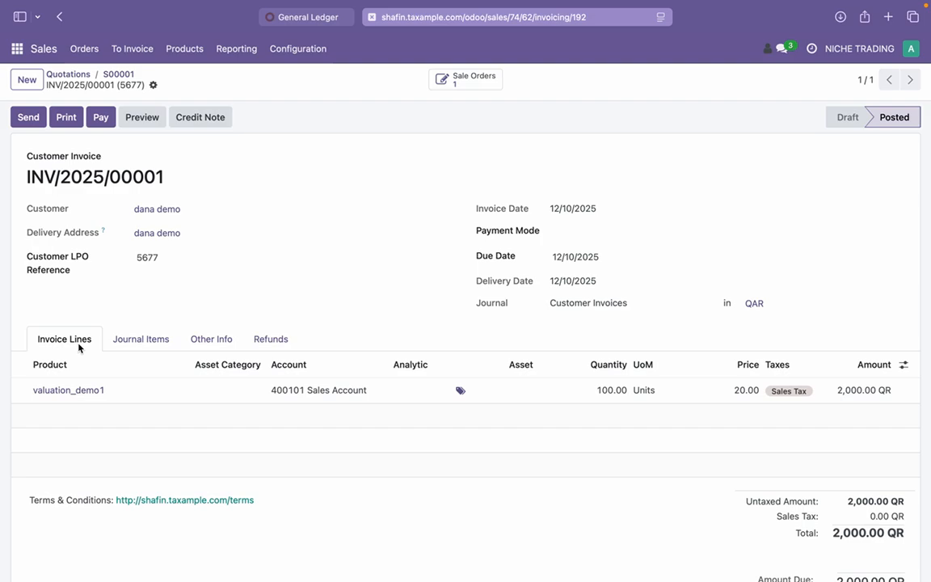
left_click(129, 341)
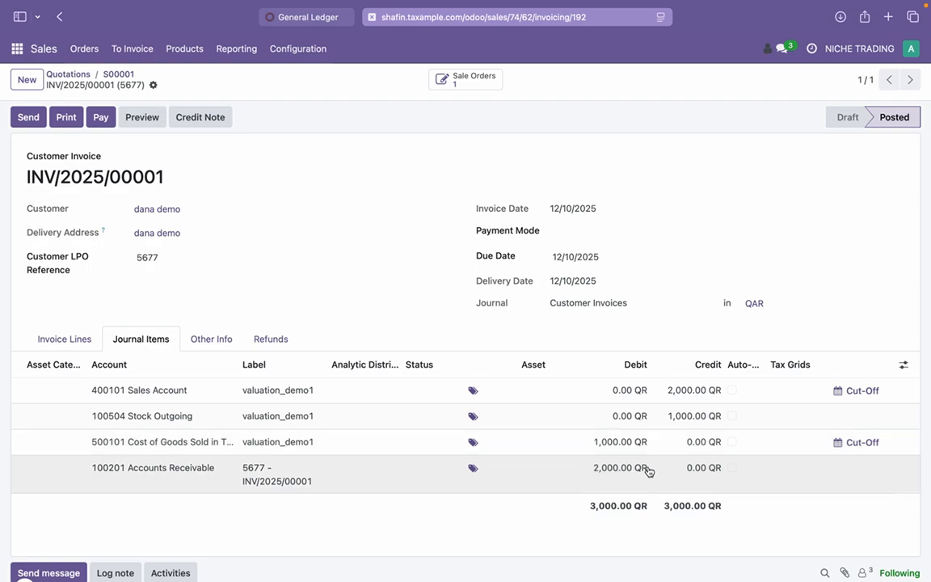
left_click(77, 342)
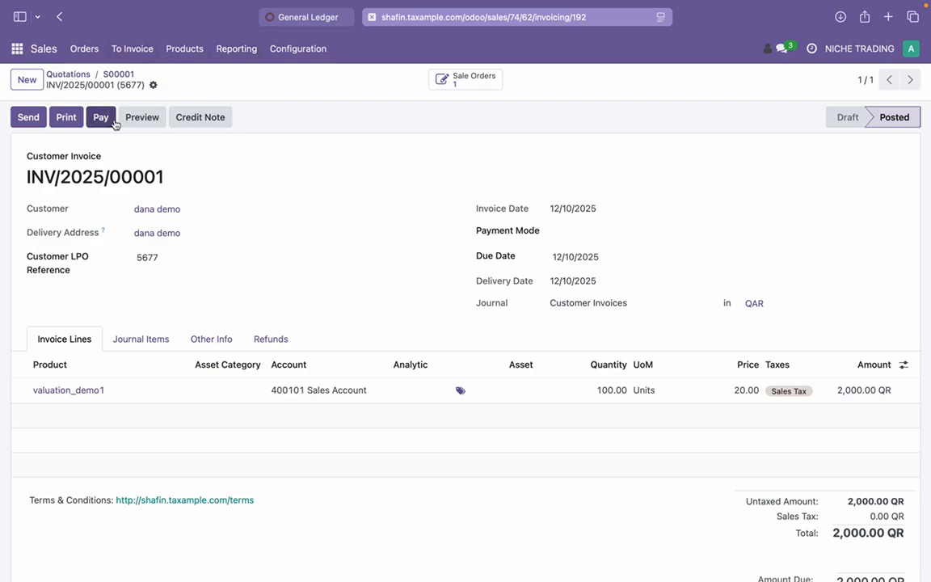
left_click(316, 21)
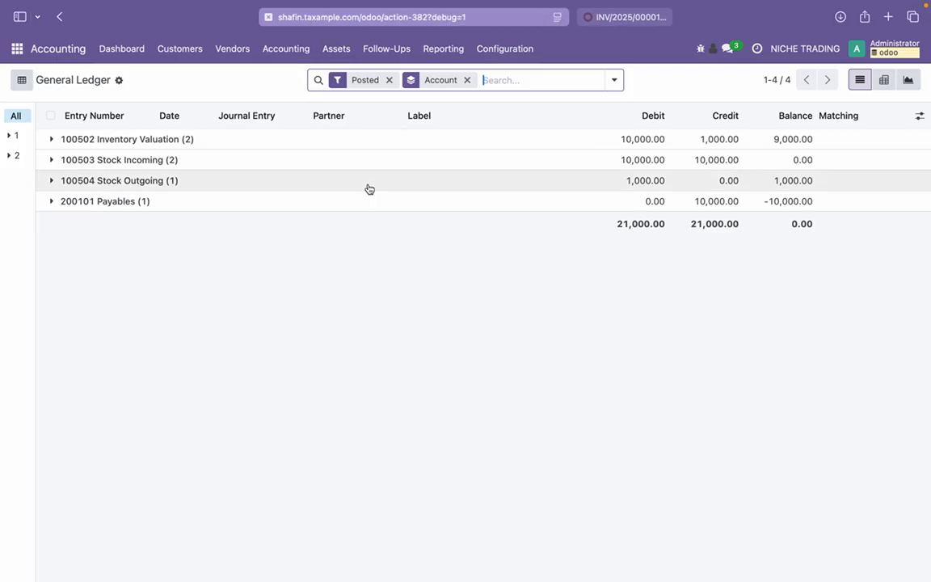
key("super+r")
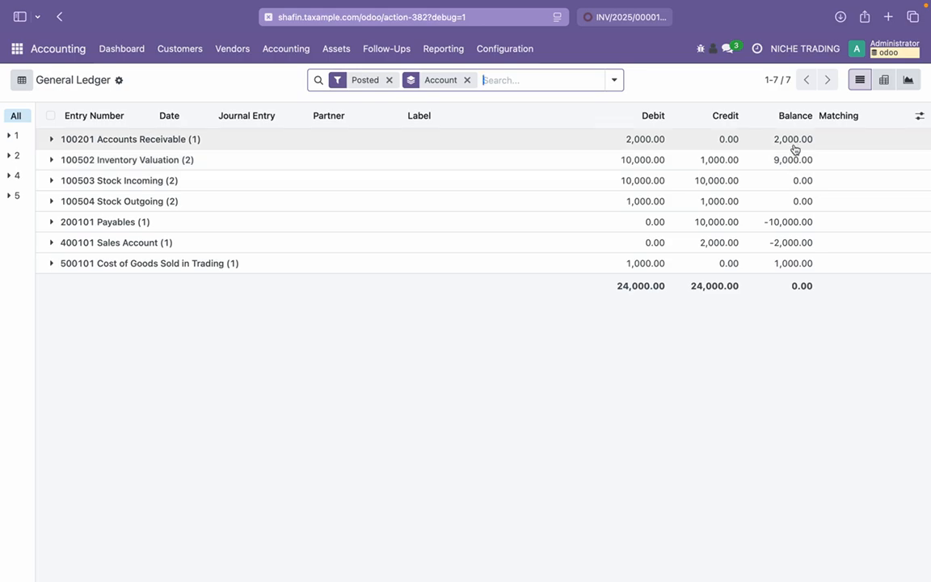
Open the Stock Valuation report in the Inventory app and check the total quantity and value of valuation_demo1.
left_click(16, 48)
left_click(49, 327)
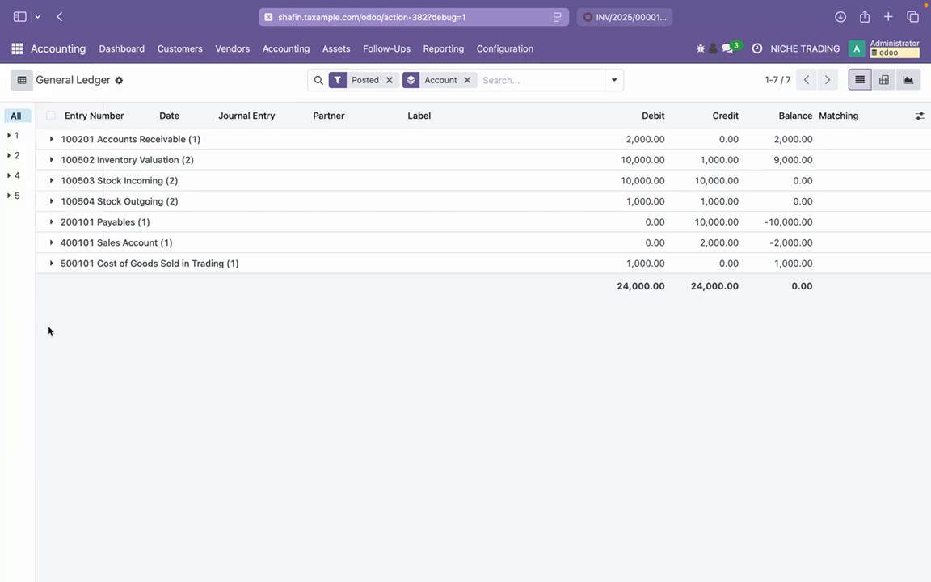
left_click(260, 52)
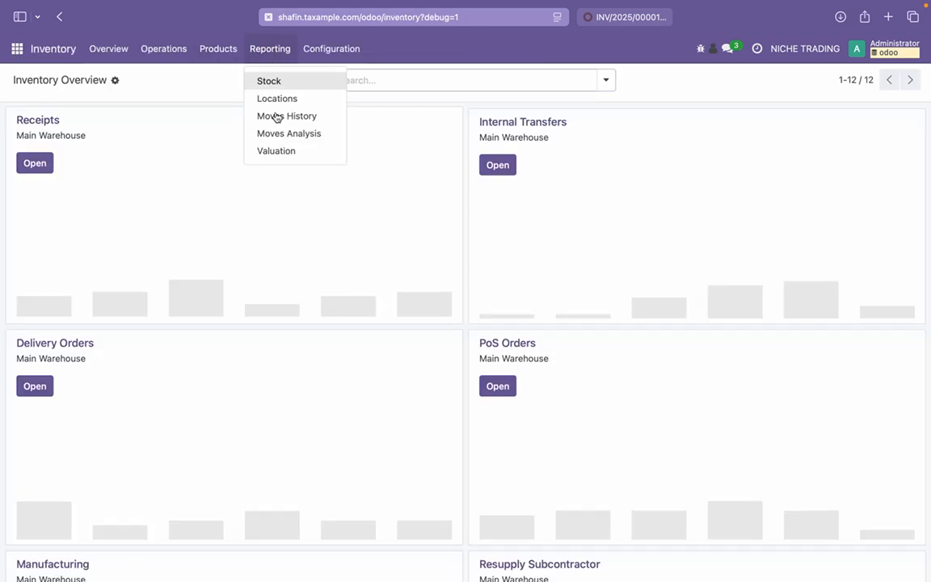
left_click(289, 155)
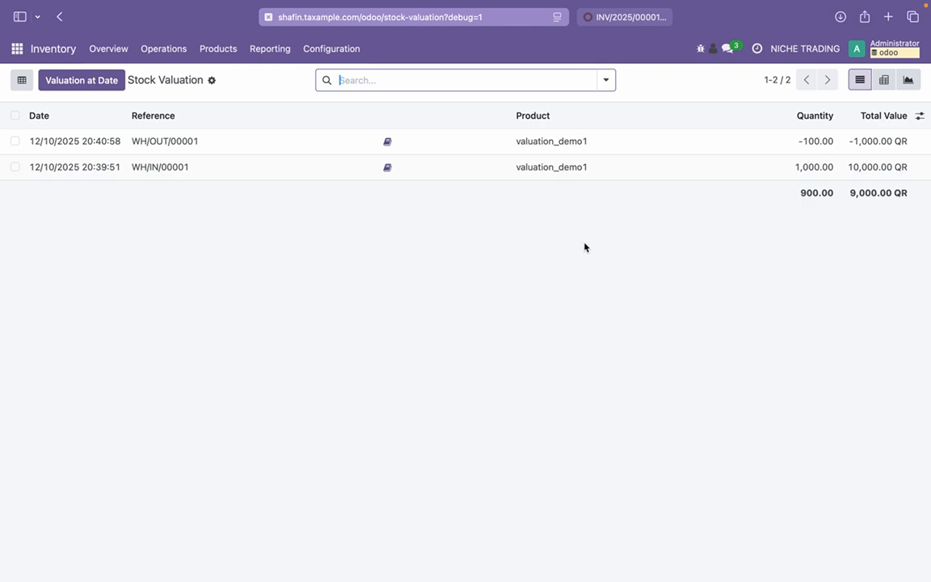
left_click_drag(893, 194, 853, 198)
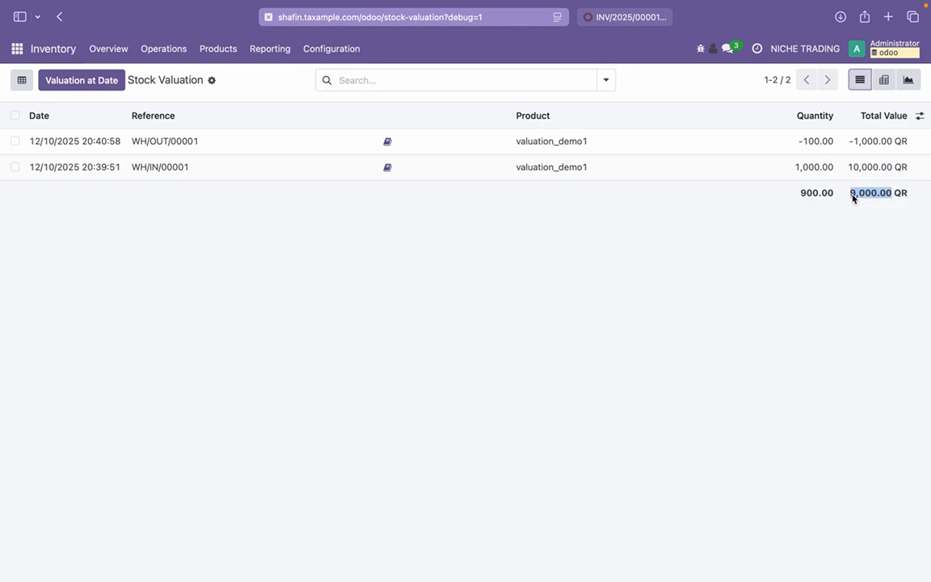
left_click(815, 263)
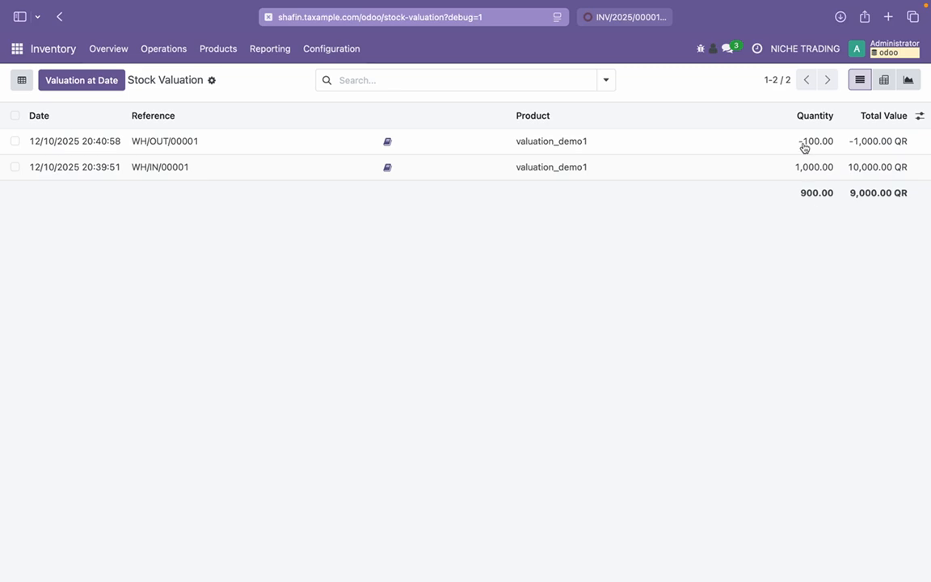
mouse_move(805, 4)
mouse_move(540, 6)
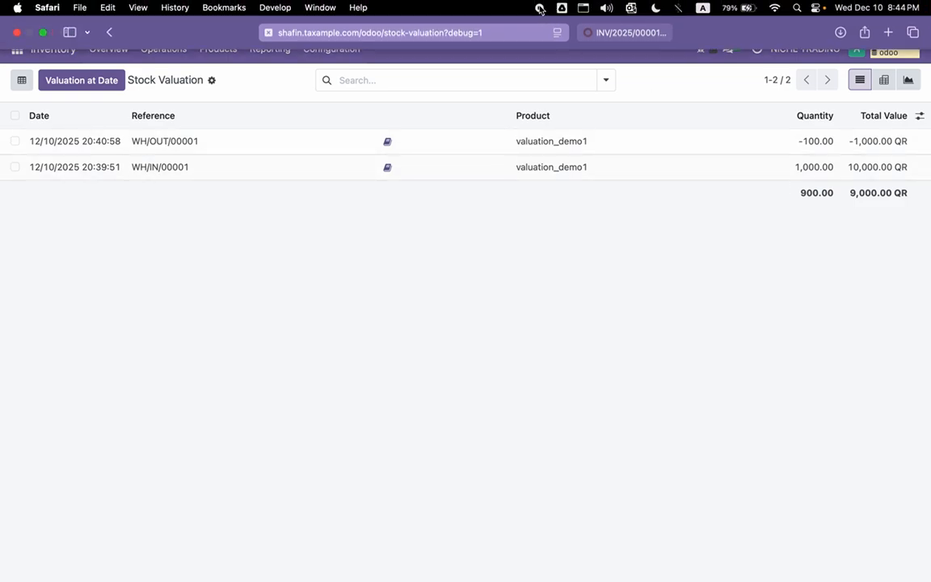